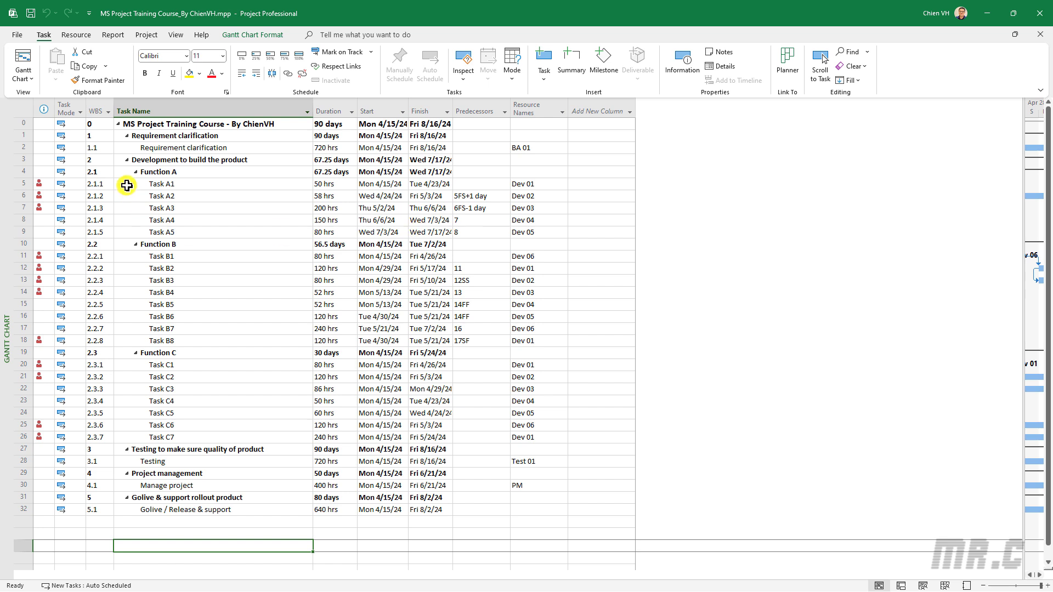
# Examine the overallocation indicators, predecessors and assigned resources of the tasks from Task A1 down to Testing
pyautogui.moveTo(137, 185); pyautogui.dragTo(530, 509)
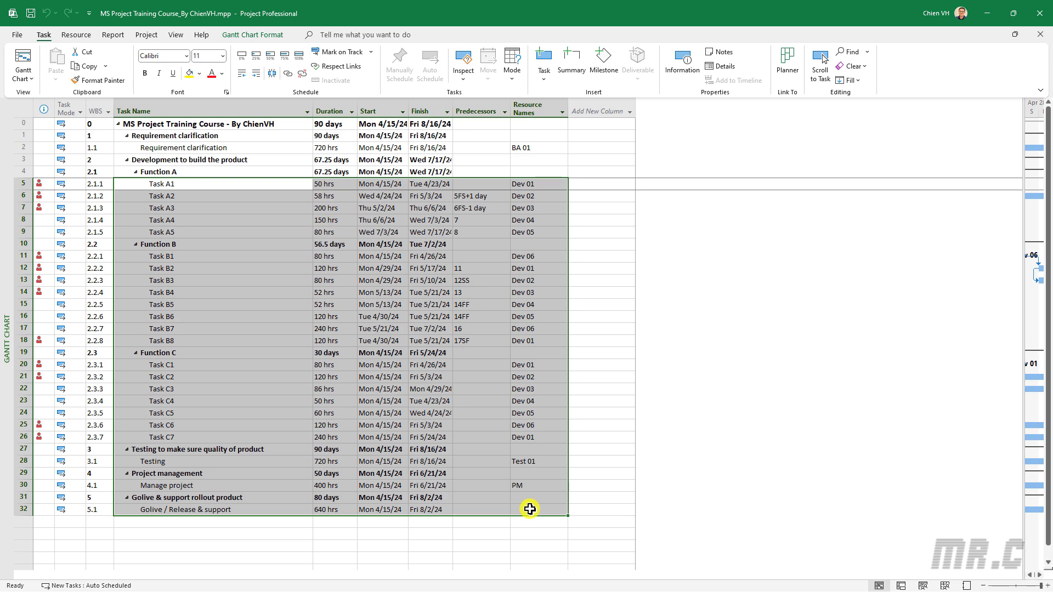
pyautogui.click(243, 232)
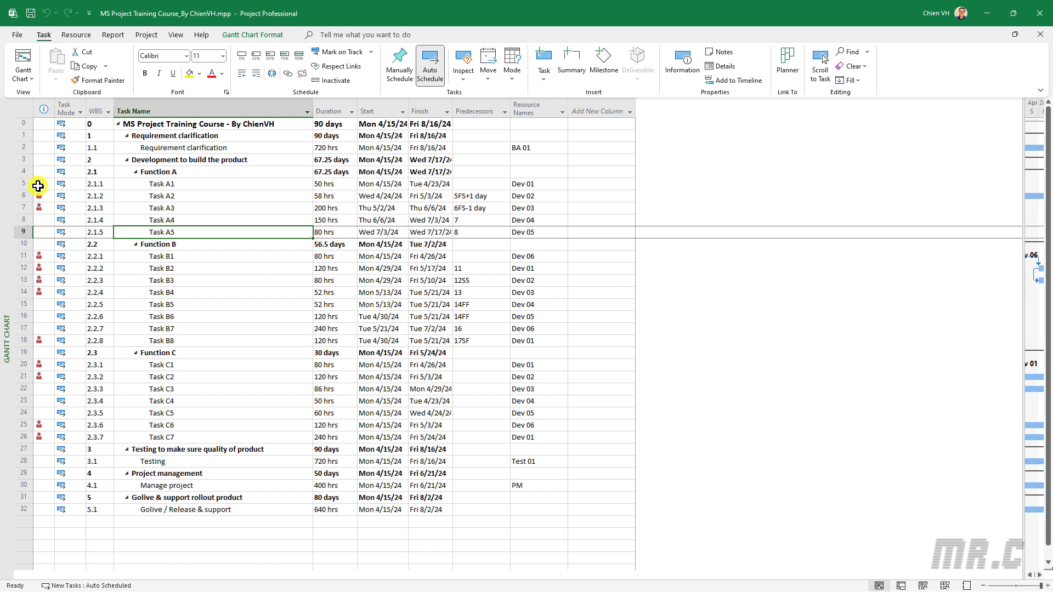
pyautogui.moveTo(38, 186)
pyautogui.click(192, 184)
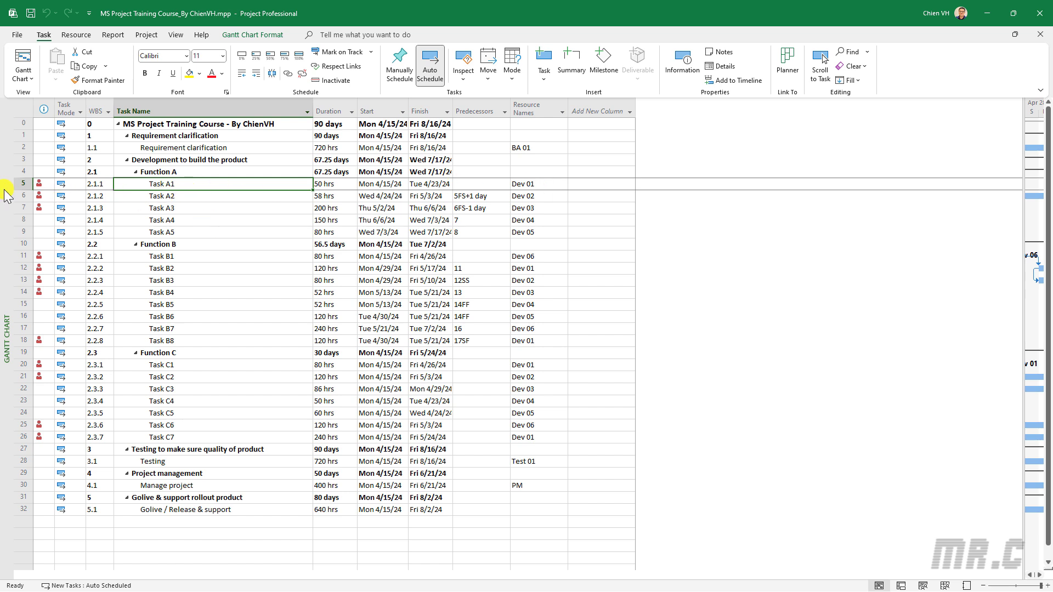
pyautogui.click(140, 196)
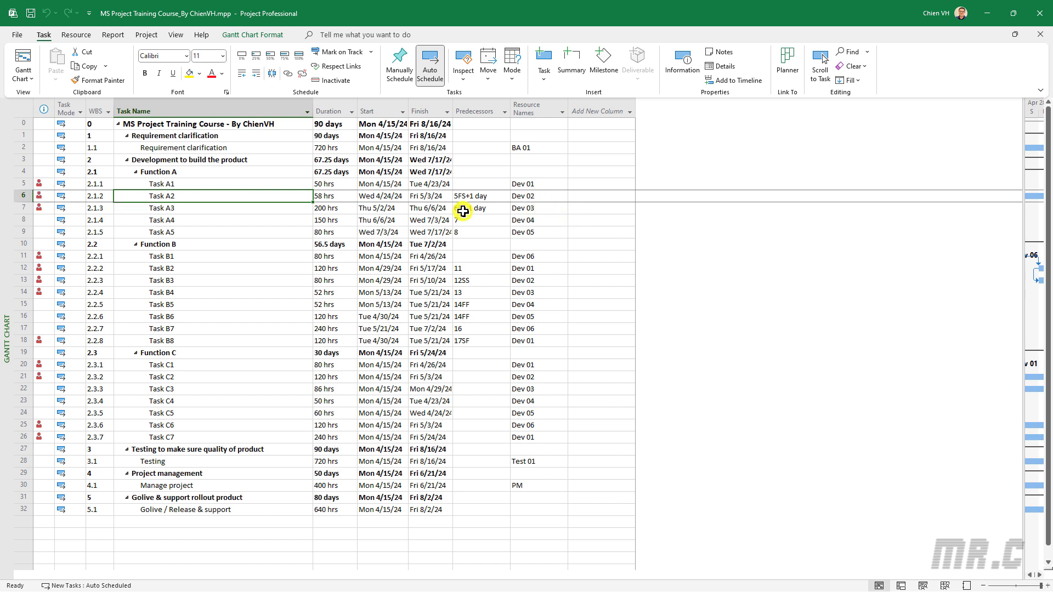
pyautogui.click(165, 208)
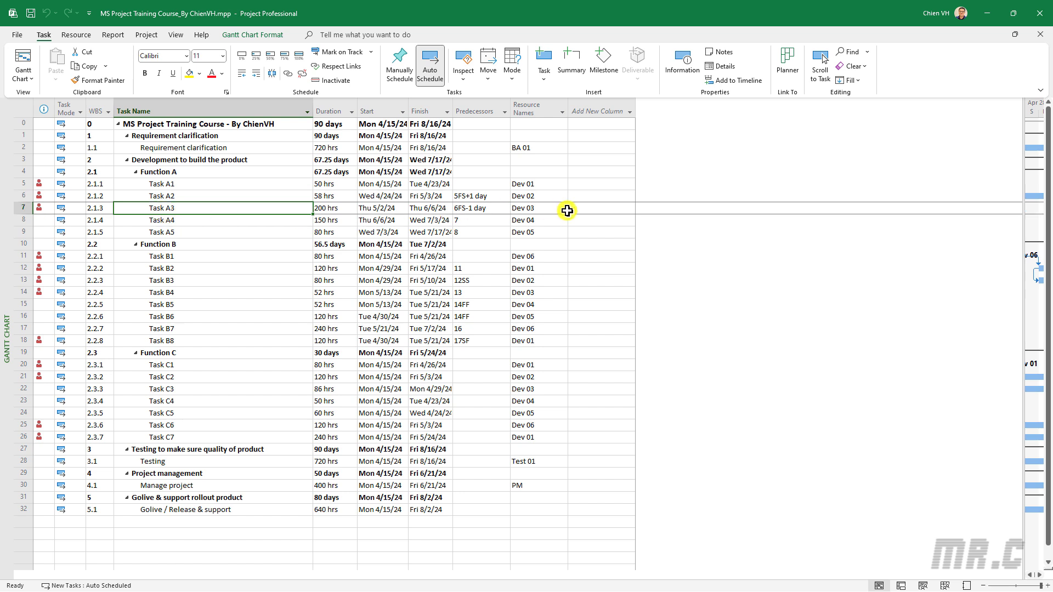
pyautogui.click(535, 221)
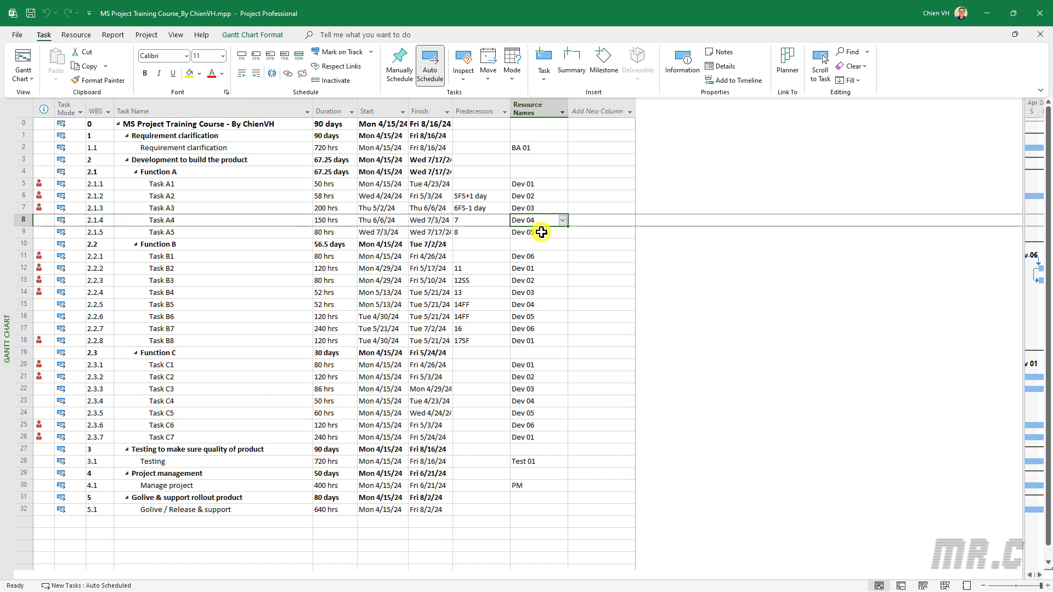
pyautogui.click(541, 231)
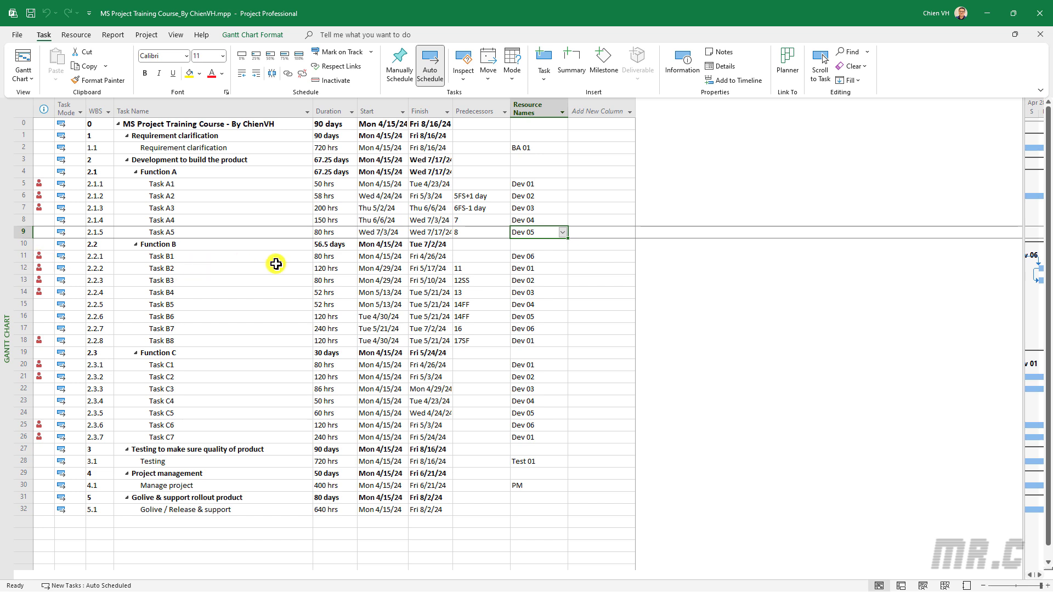
pyautogui.click(537, 258)
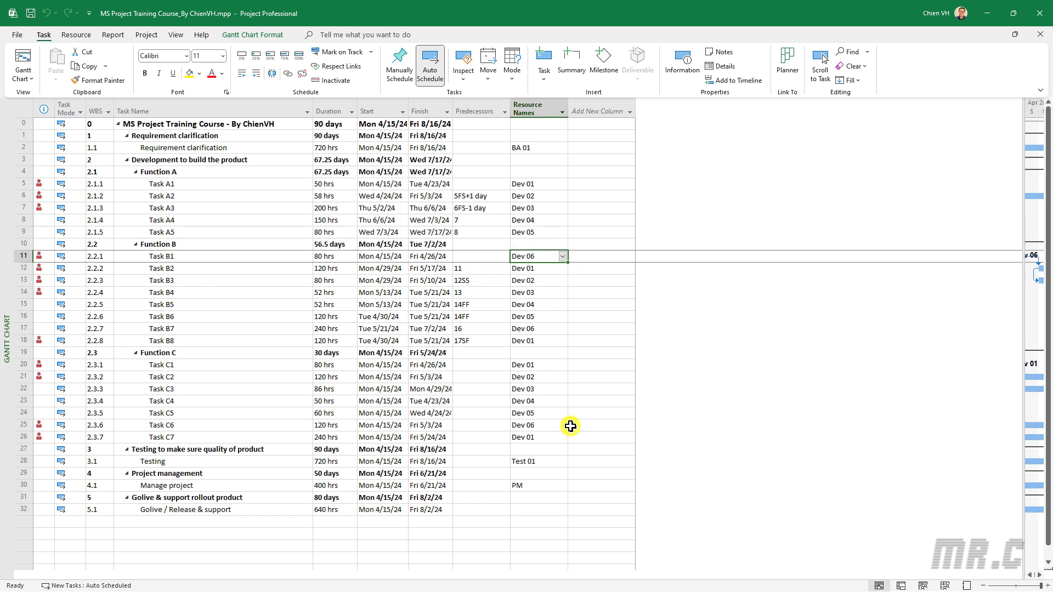
pyautogui.click(536, 438)
pyautogui.click(537, 466)
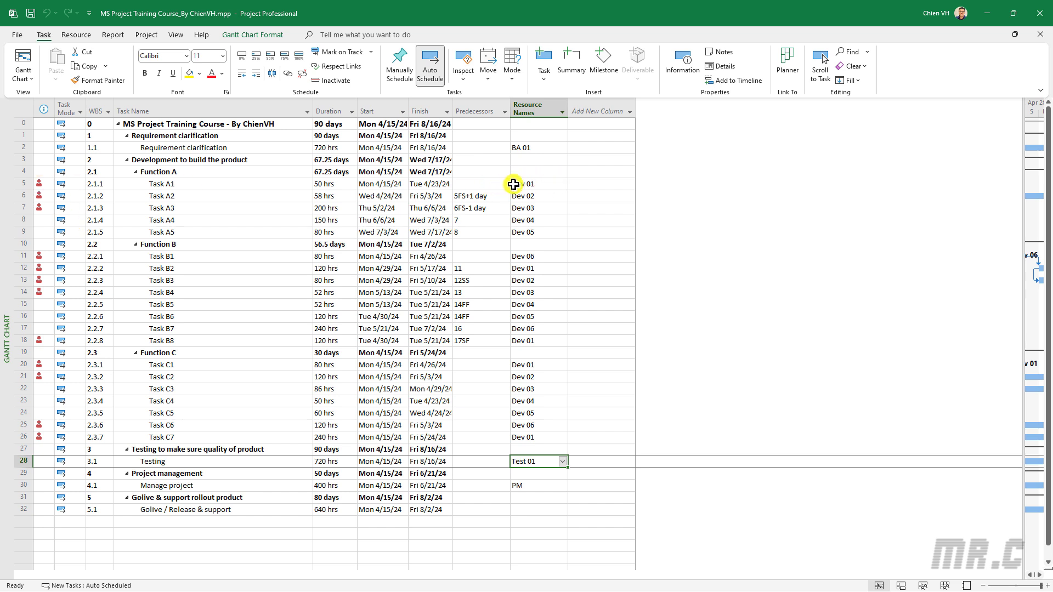
pyautogui.click(496, 185)
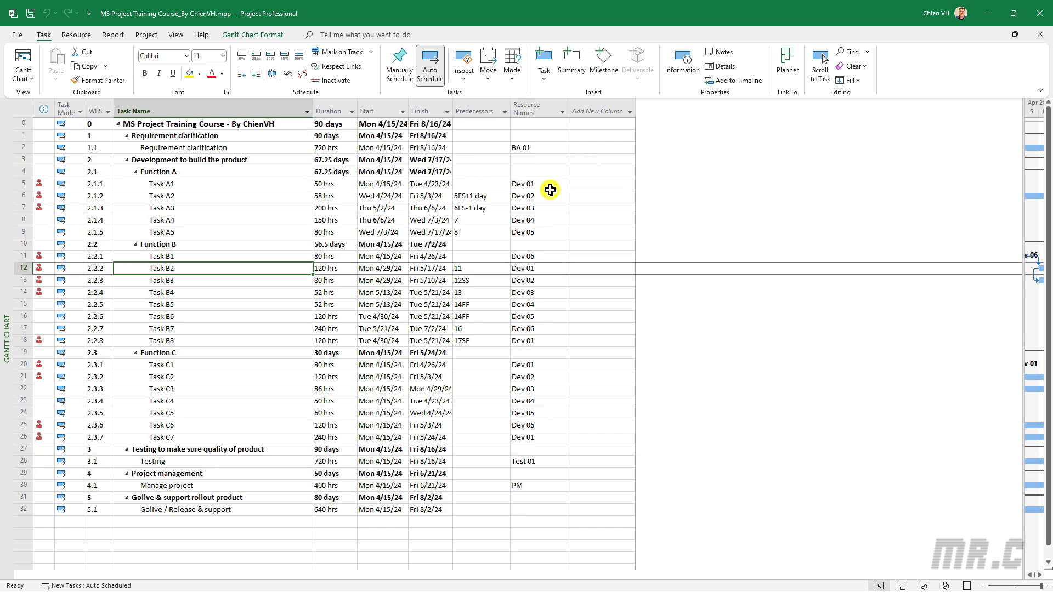
# Highlight the Dev 01 resource cells of Tasks A1, B2, B8, C1 and C7 with a yellow background
pyautogui.click(522, 184)
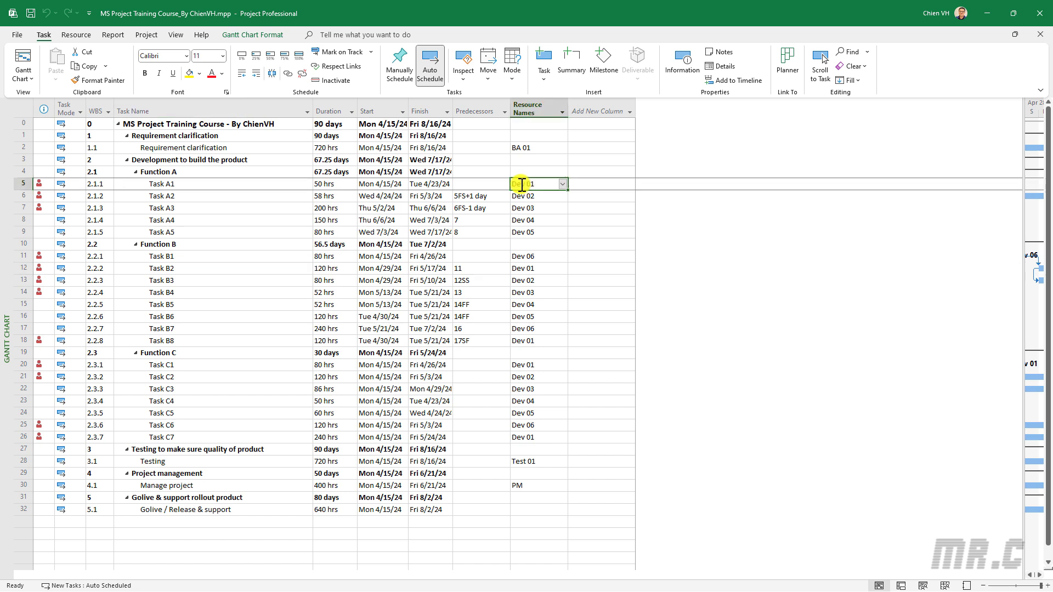
pyautogui.click(190, 71)
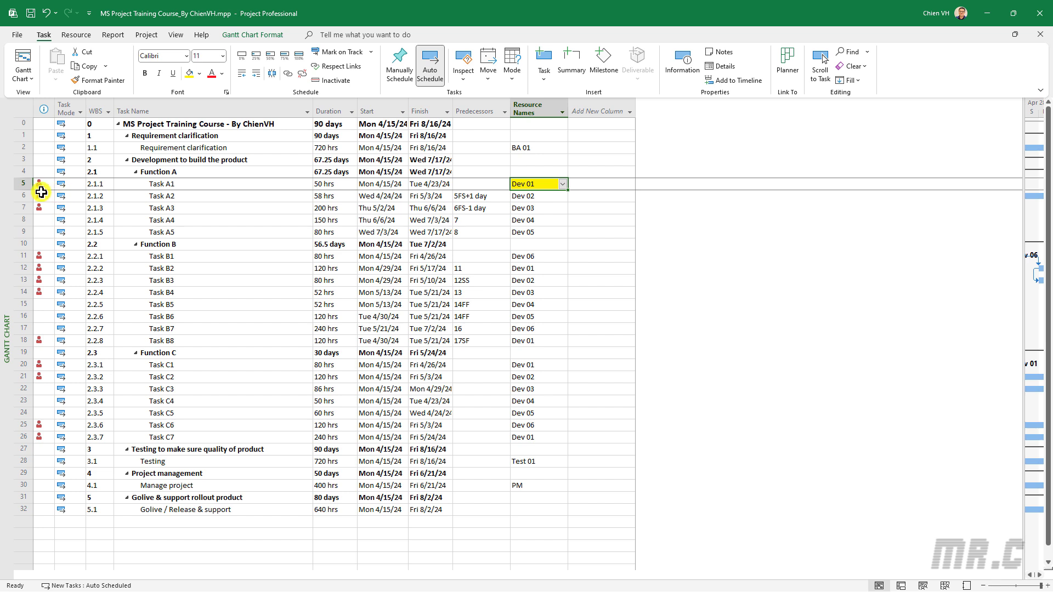
pyautogui.click(535, 268)
pyautogui.click(189, 73)
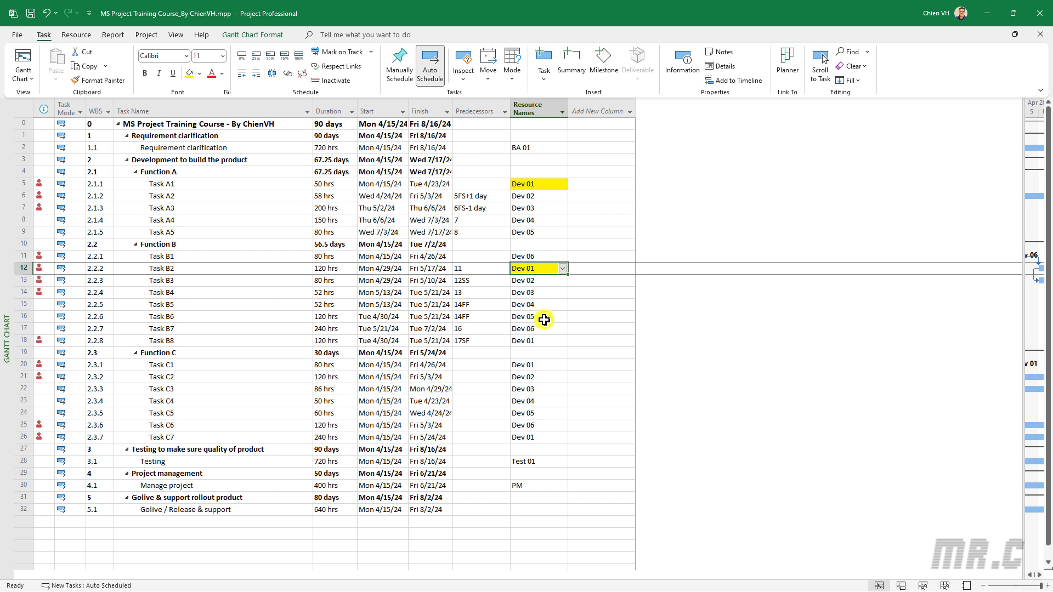
pyautogui.click(541, 341)
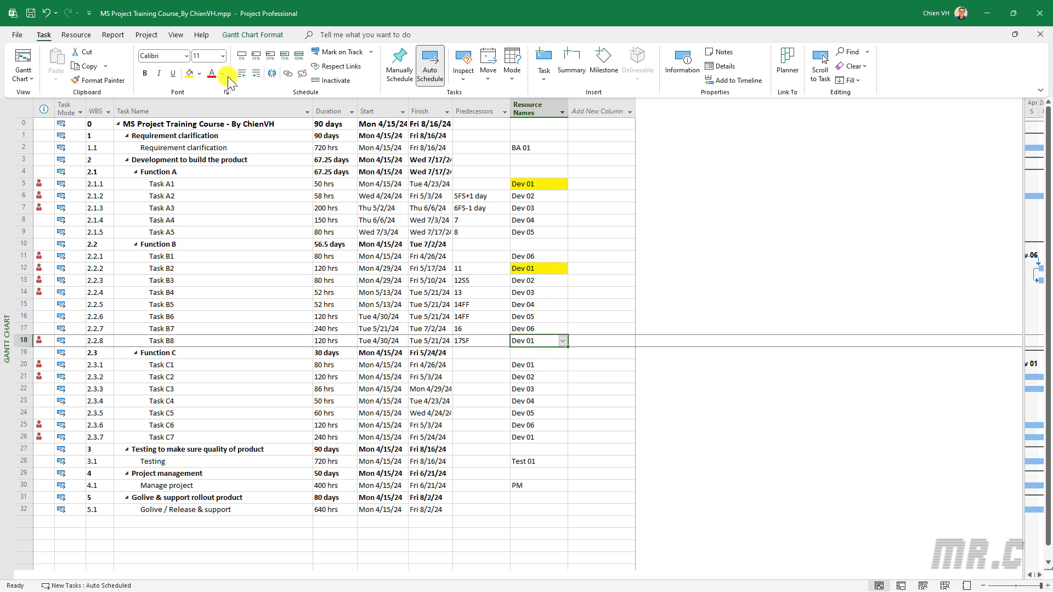
pyautogui.click(189, 73)
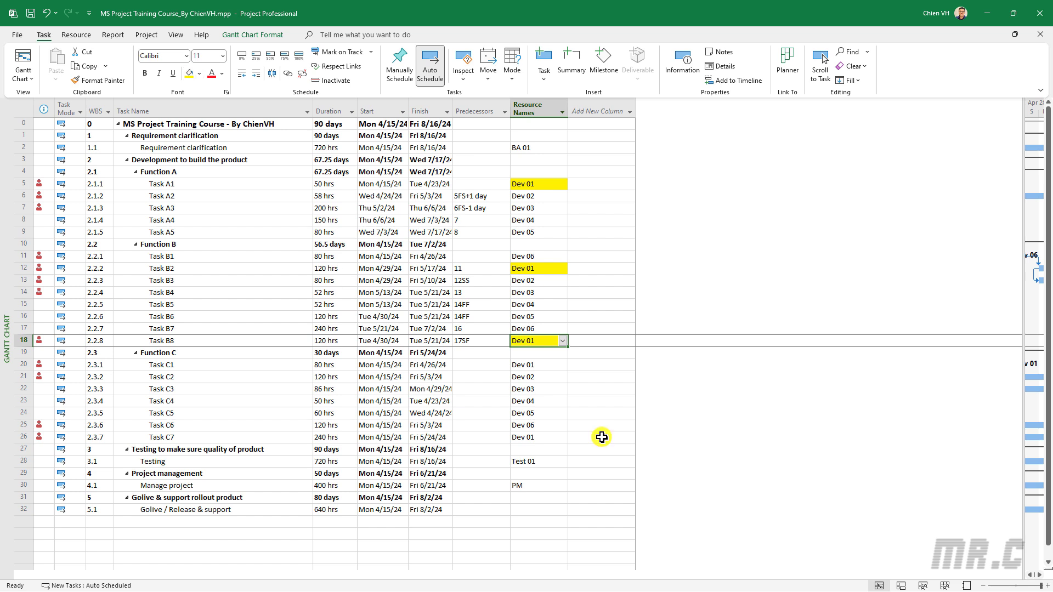
pyautogui.click(539, 366)
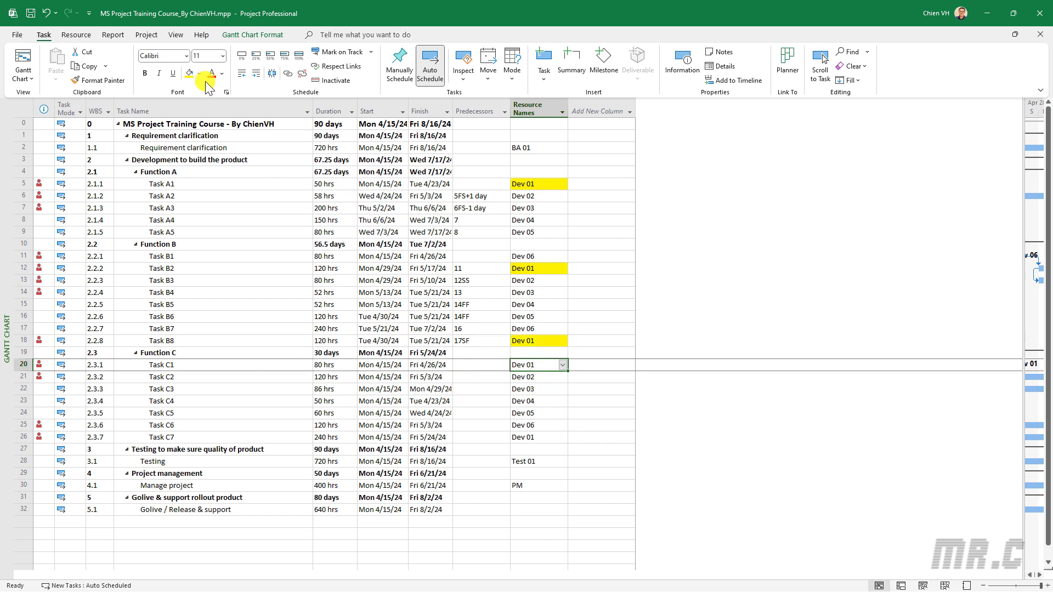
pyautogui.click(190, 73)
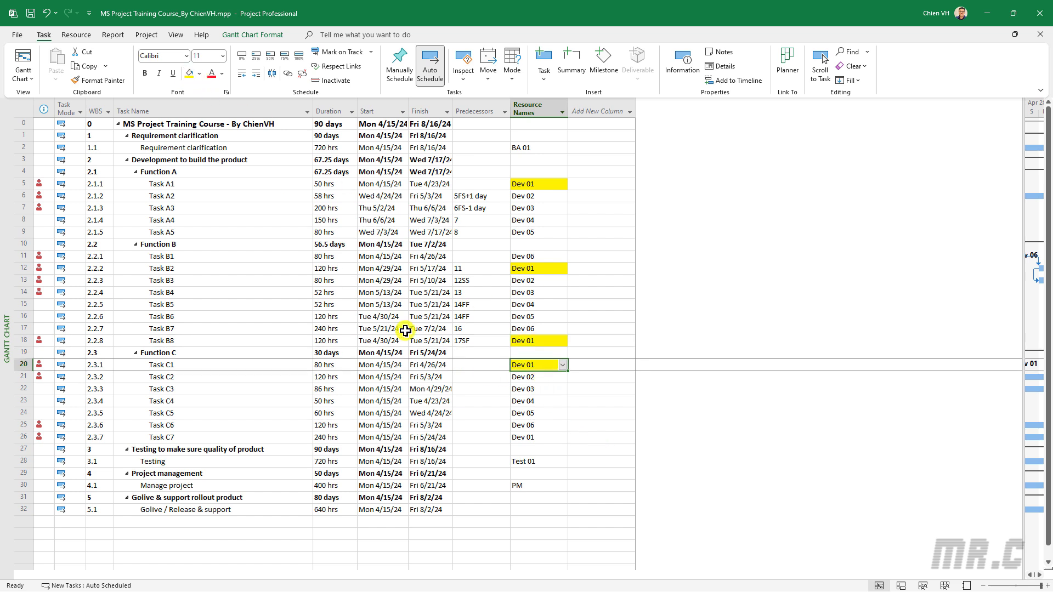
pyautogui.click(525, 438)
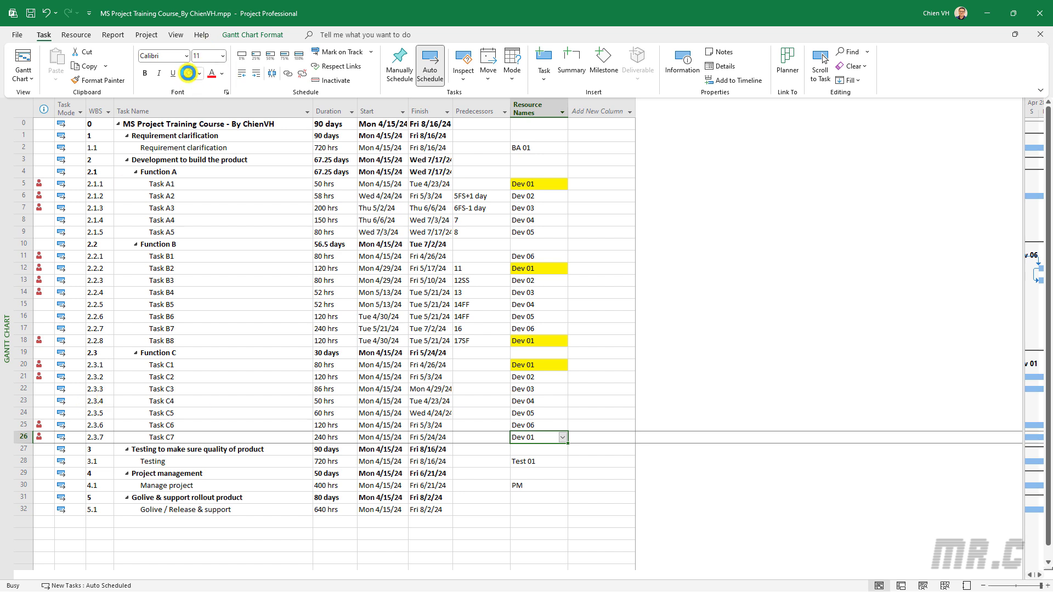
pyautogui.click(188, 73)
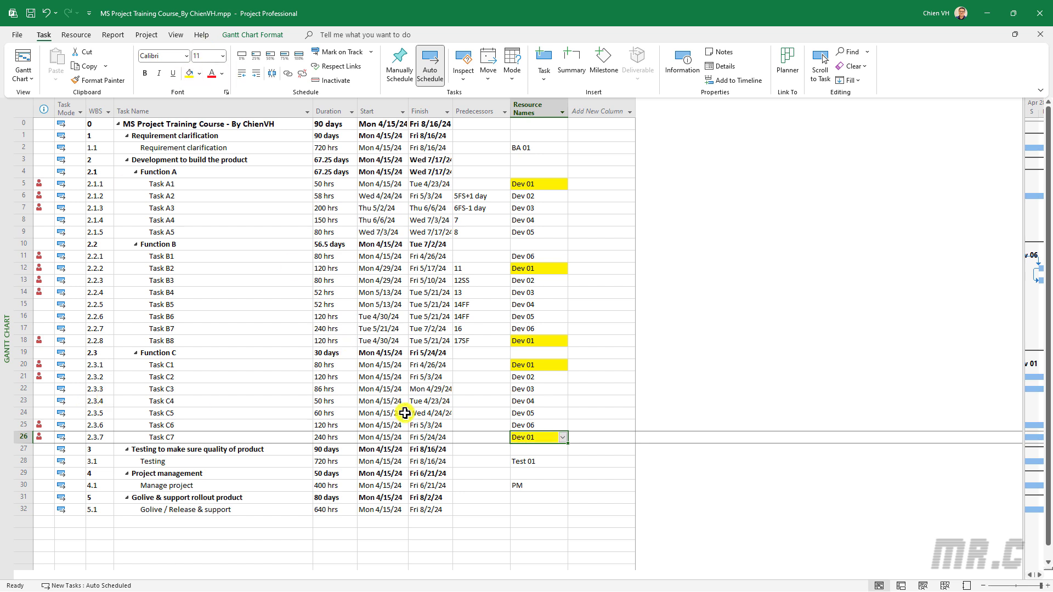
# Review the predecessors of the highlighted Dev 01 tasks in Functions A, B and C
pyautogui.click(495, 478)
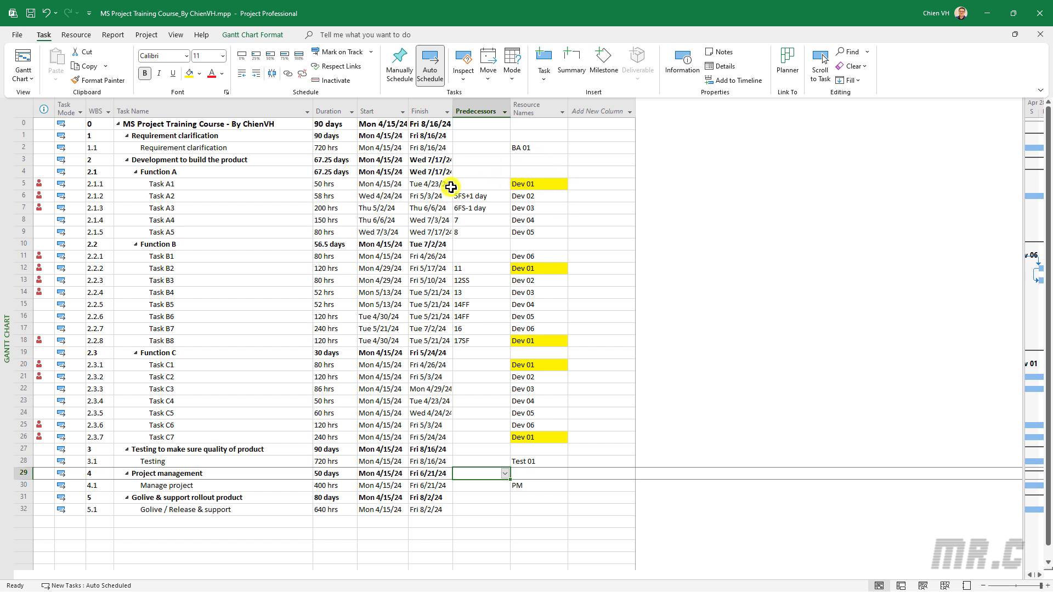
pyautogui.click(168, 184)
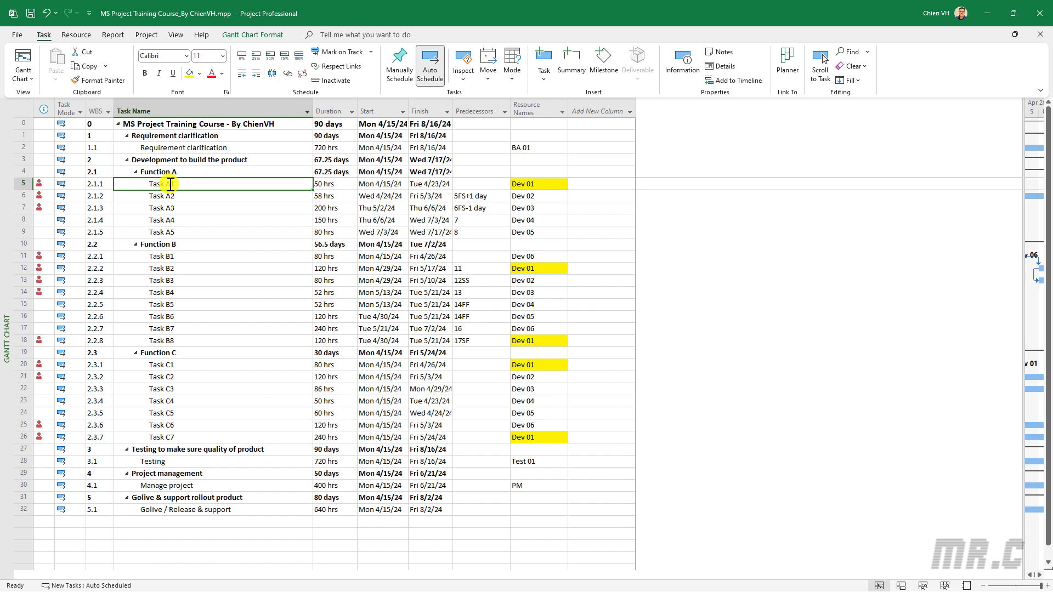
pyautogui.click(210, 269)
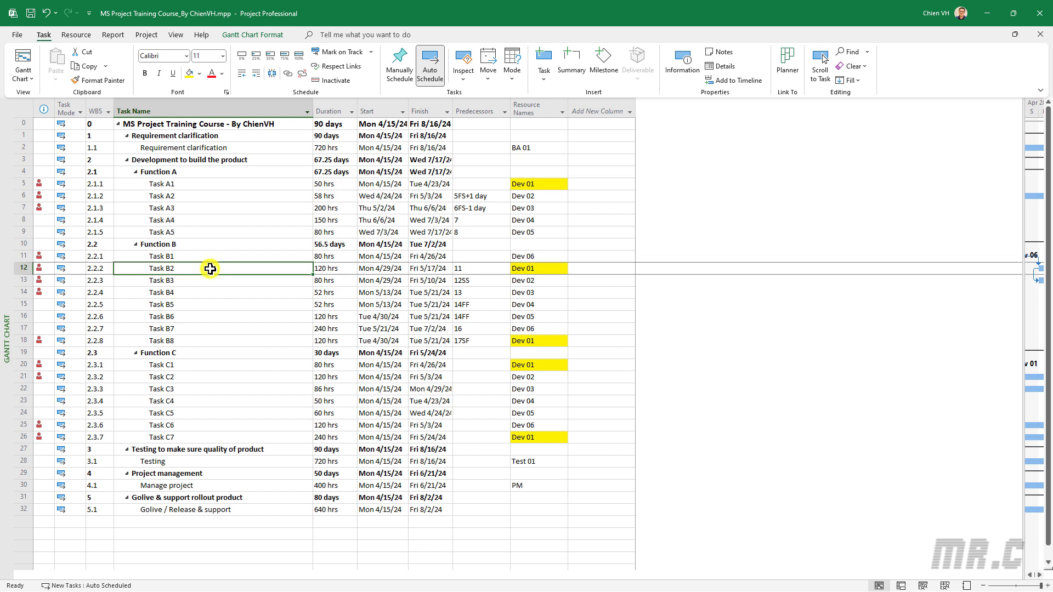
pyautogui.click(485, 340)
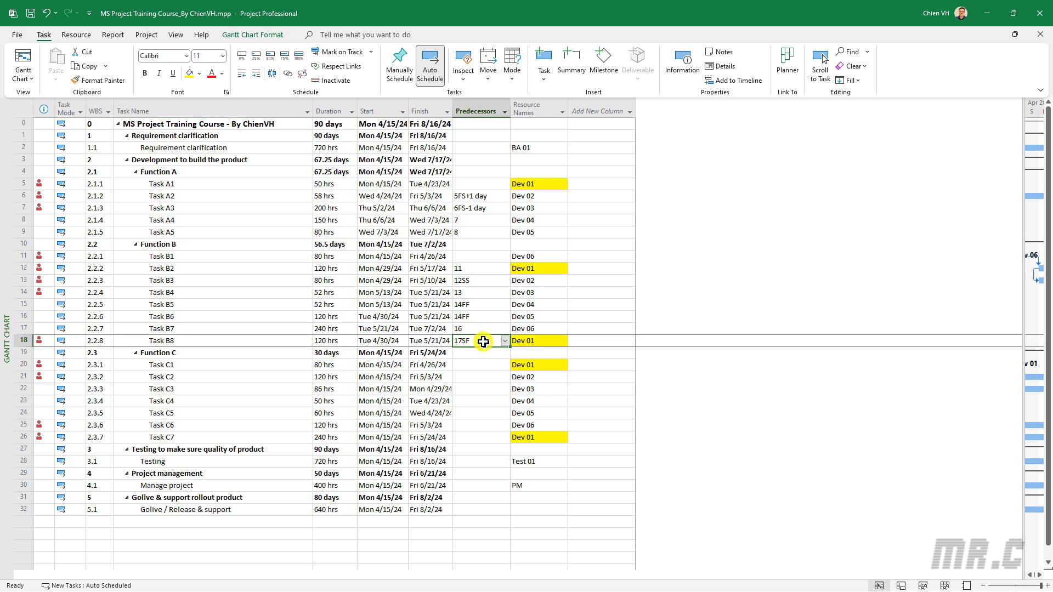
pyautogui.click(486, 437)
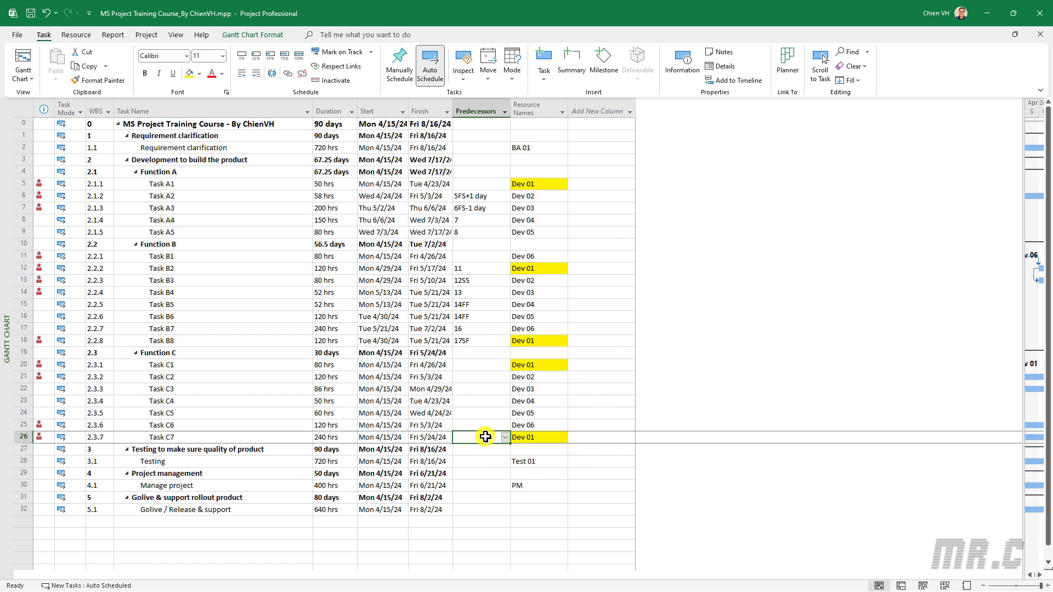
pyautogui.click(491, 365)
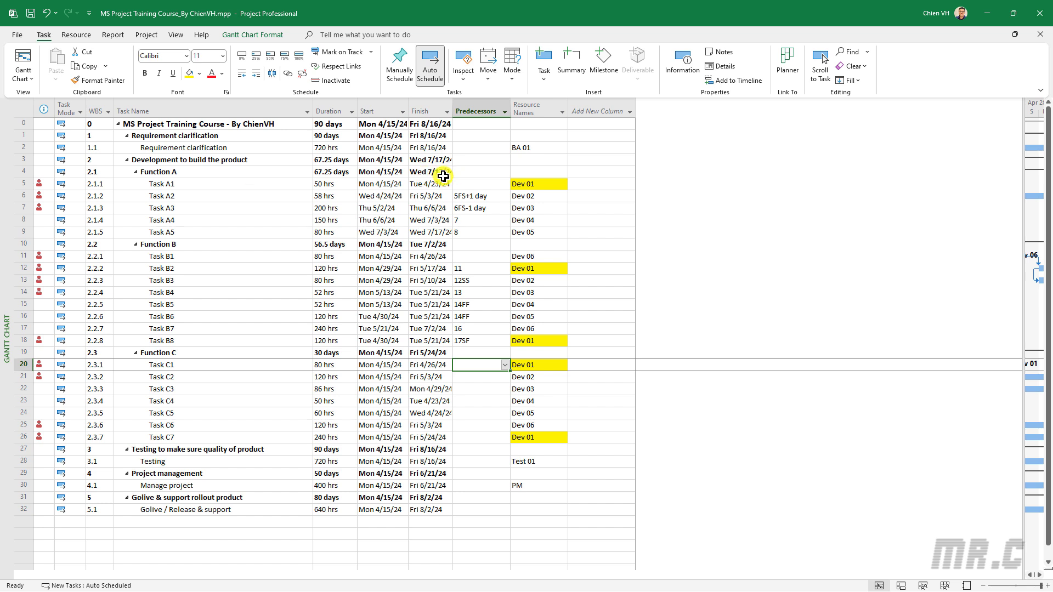
pyautogui.click(242, 185)
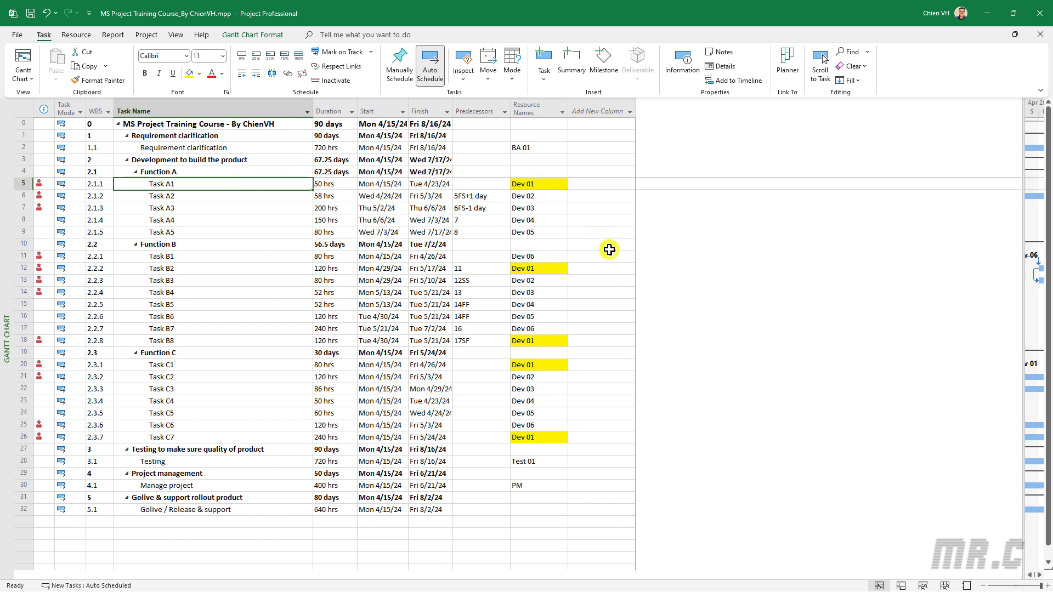
pyautogui.keyDown('ctrl'); pyautogui.click(184, 256); pyautogui.keyUp('ctrl')
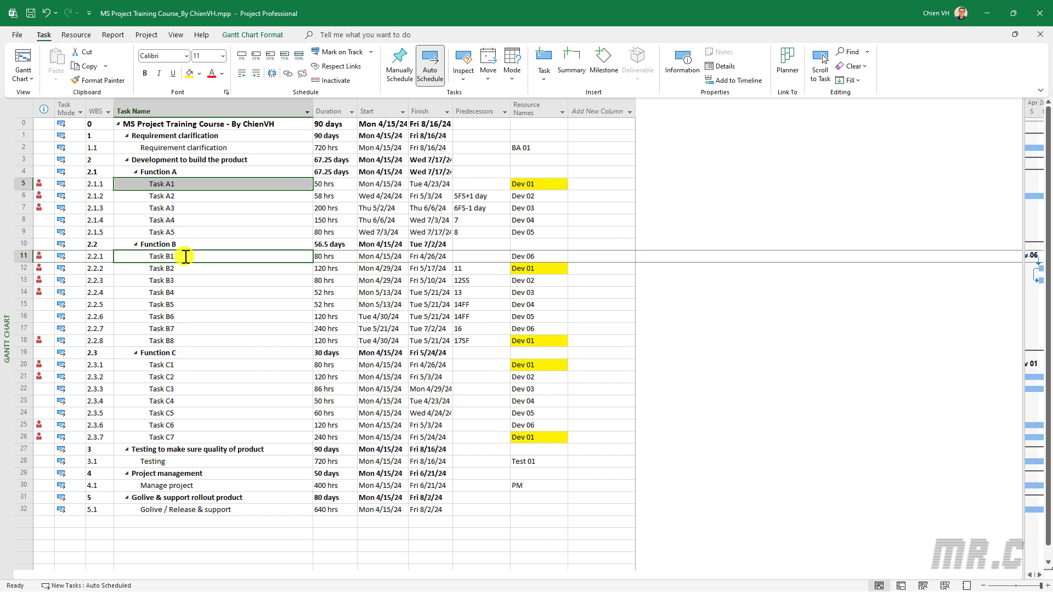
pyautogui.click(239, 269)
# Link Tasks A1, B2, B8, C1 and C7 in sequence so that Dev 01 works on them one after another
pyautogui.click(201, 184)
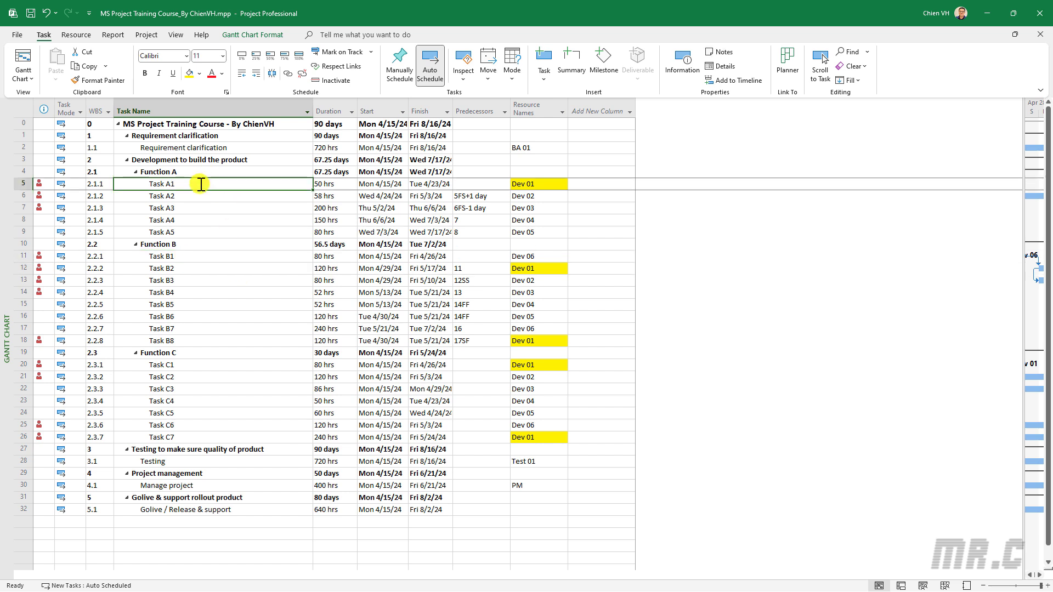
pyautogui.keyDown('ctrl'); pyautogui.click(189, 268); pyautogui.keyUp('ctrl')
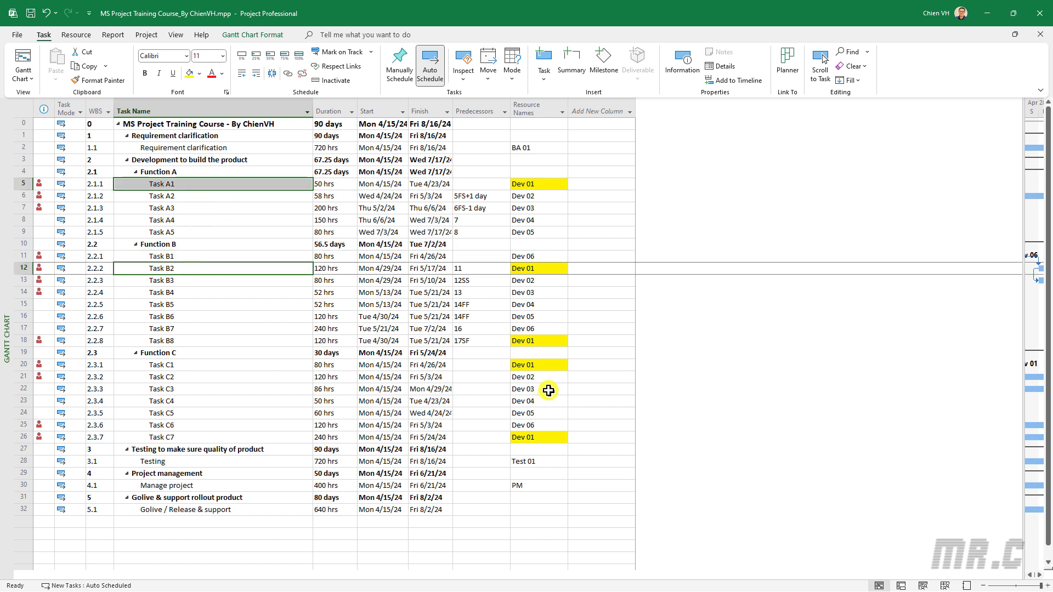
pyautogui.keyDown('ctrl'); pyautogui.click(192, 341); pyautogui.keyUp('ctrl')
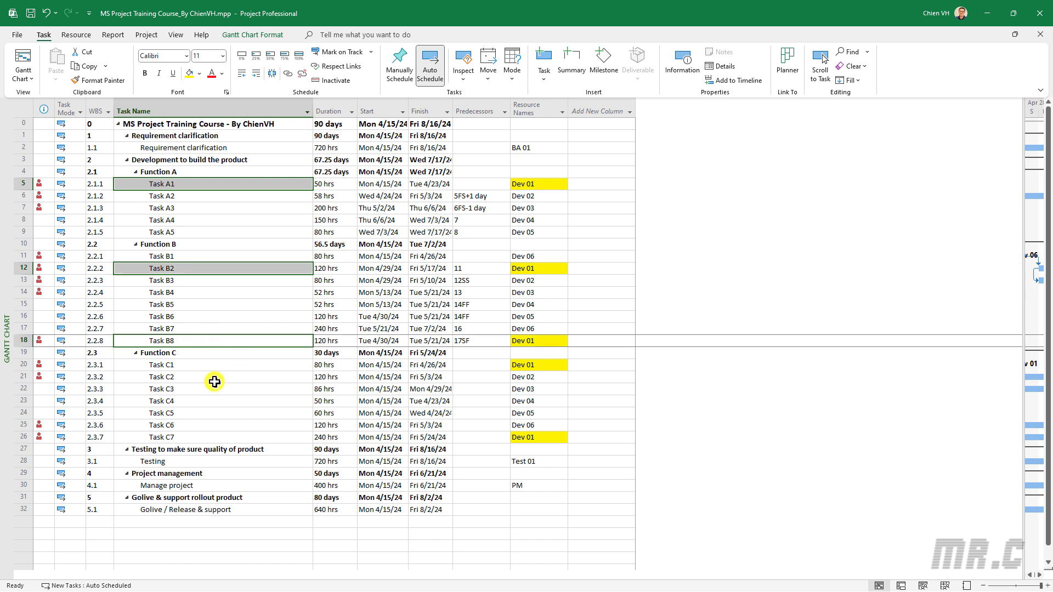
pyautogui.keyDown('ctrl'); pyautogui.click(191, 366); pyautogui.keyUp('ctrl')
pyautogui.keyDown('ctrl'); pyautogui.click(189, 438); pyautogui.keyUp('ctrl')
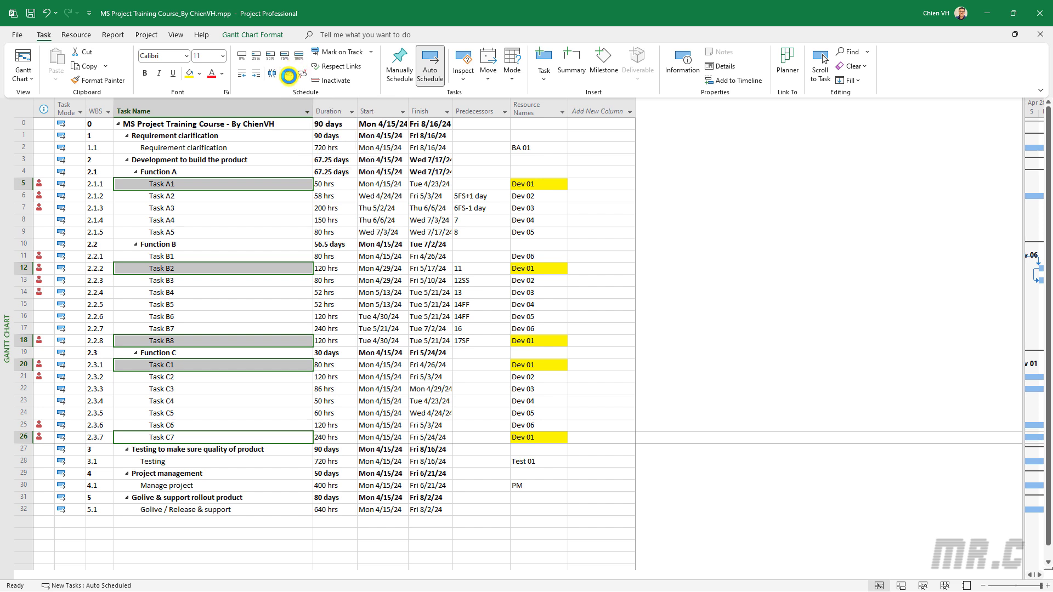
pyautogui.click(288, 75)
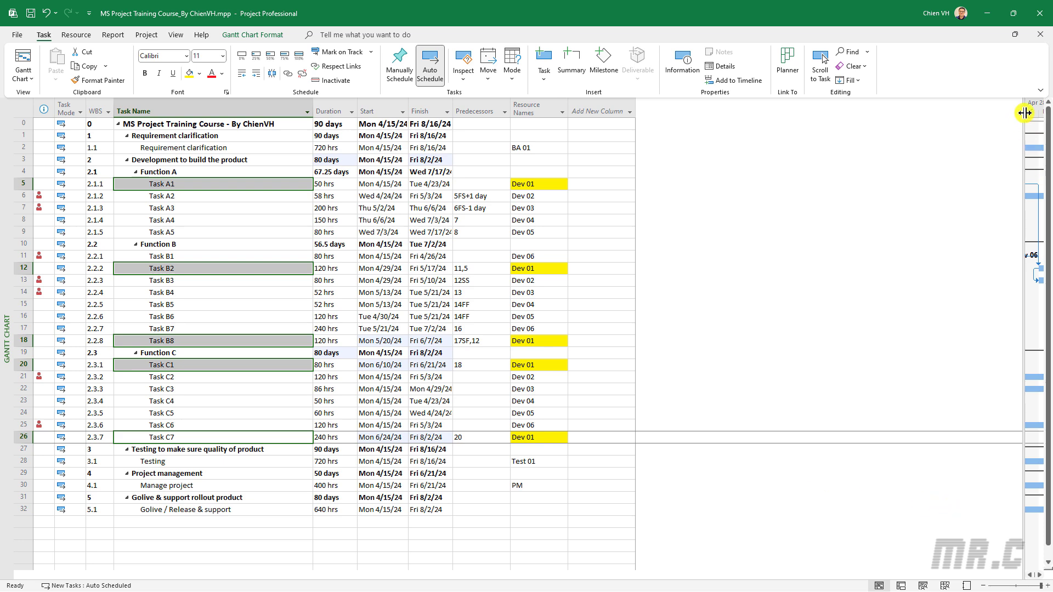
# Widen the Gantt chart beside the task table and examine the link from Task A1's bar to Task B2
pyautogui.moveTo(1025, 113); pyautogui.dragTo(640, 192)
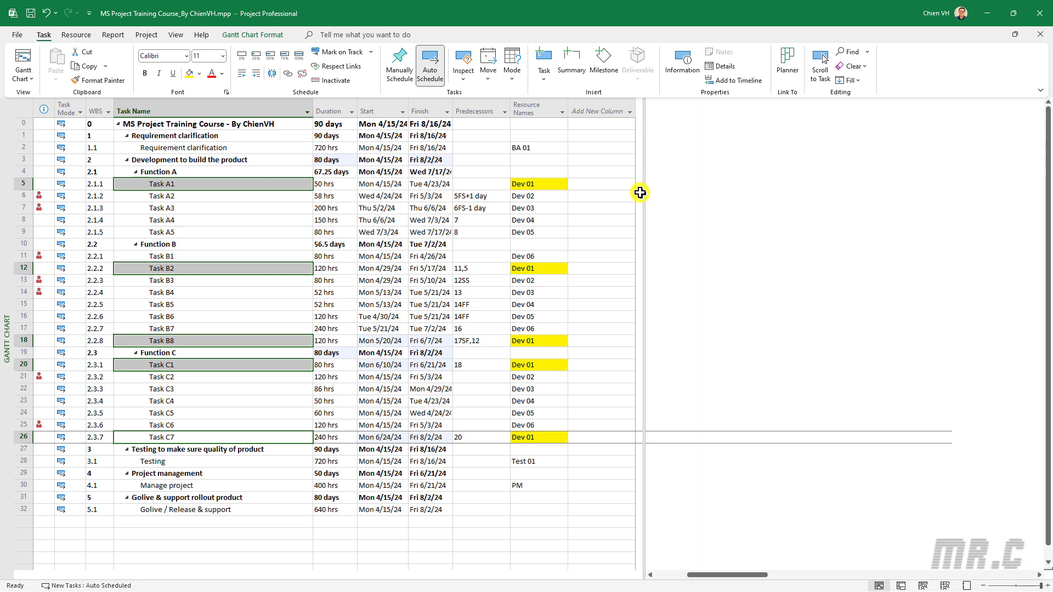
pyautogui.moveTo(752, 574); pyautogui.dragTo(730, 577)
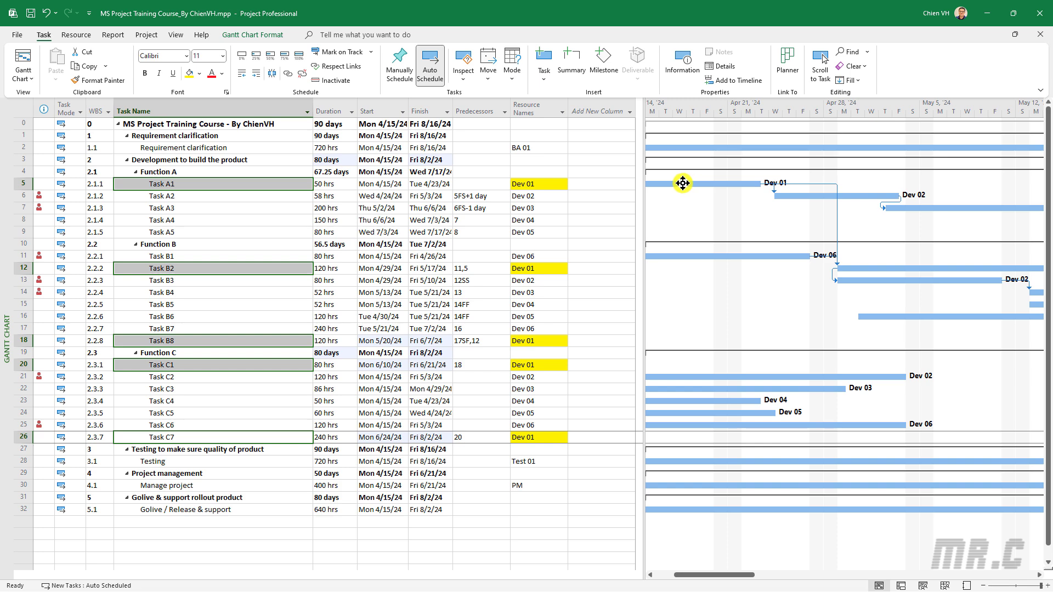
pyautogui.click(689, 184)
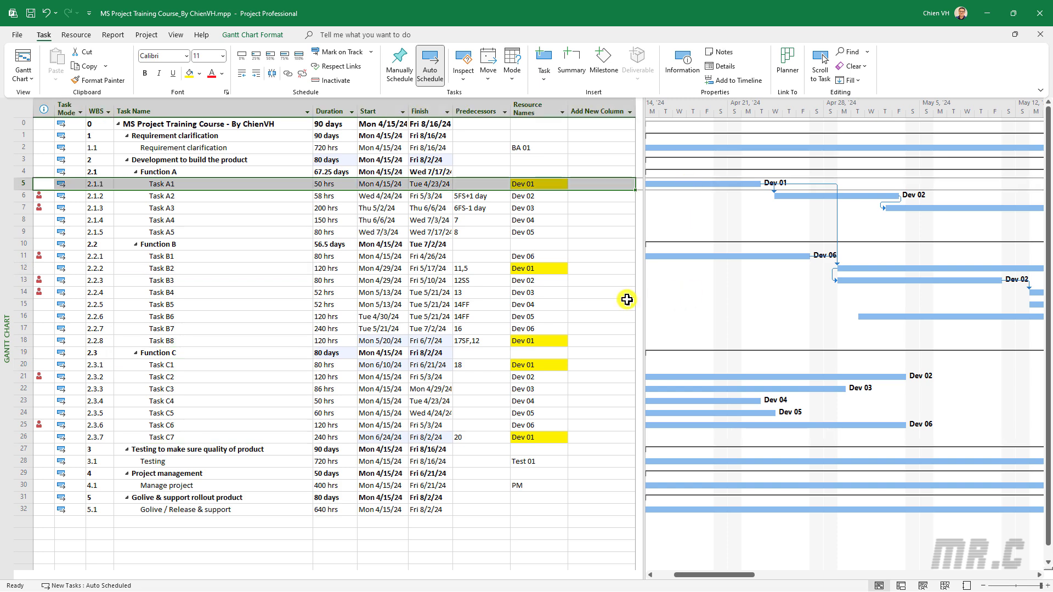
# Trace the links between the Dev 01 tasks B2, B8, C1 and C7 along the Gantt chart timeline
pyautogui.click(845, 267)
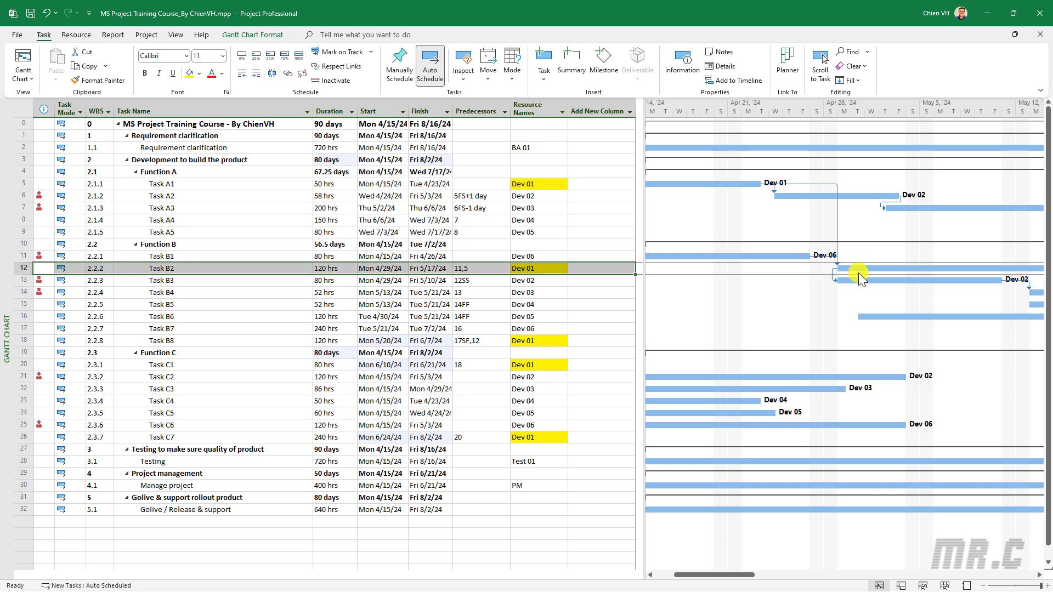
pyautogui.click(552, 342)
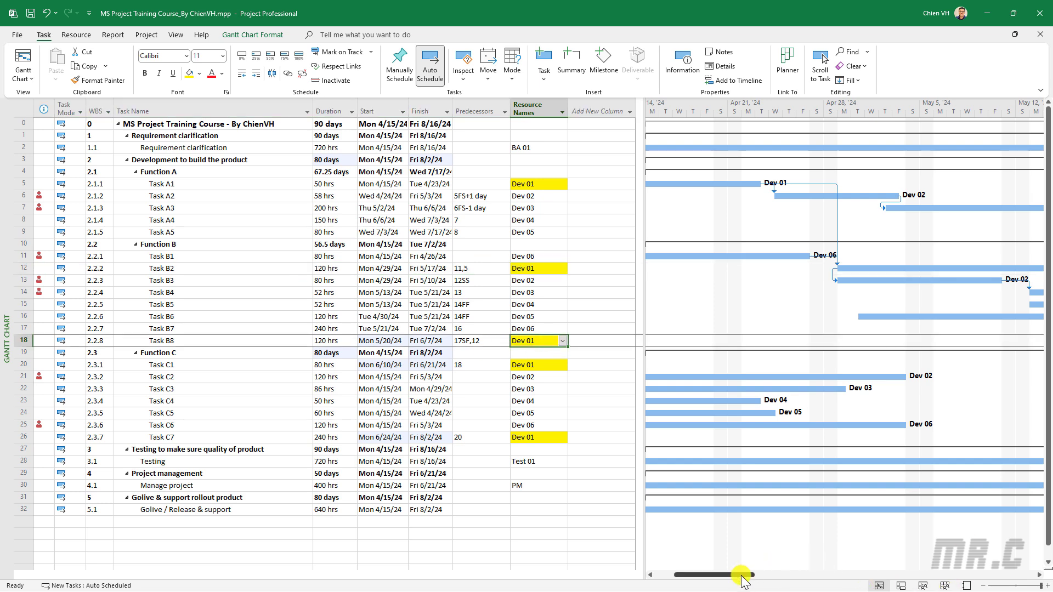
pyautogui.moveTo(741, 574); pyautogui.dragTo(824, 575)
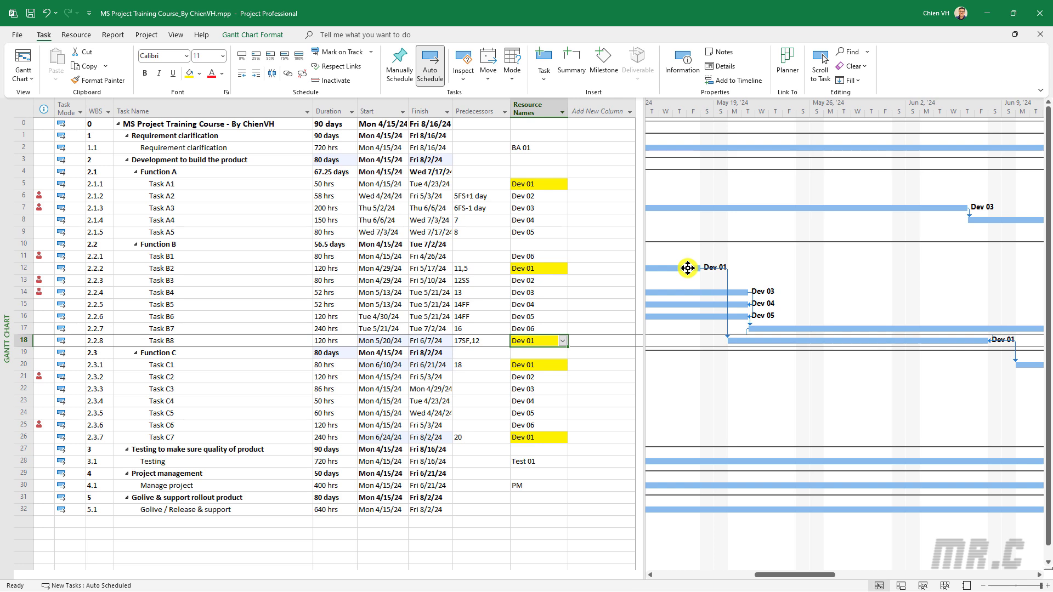
pyautogui.click(526, 365)
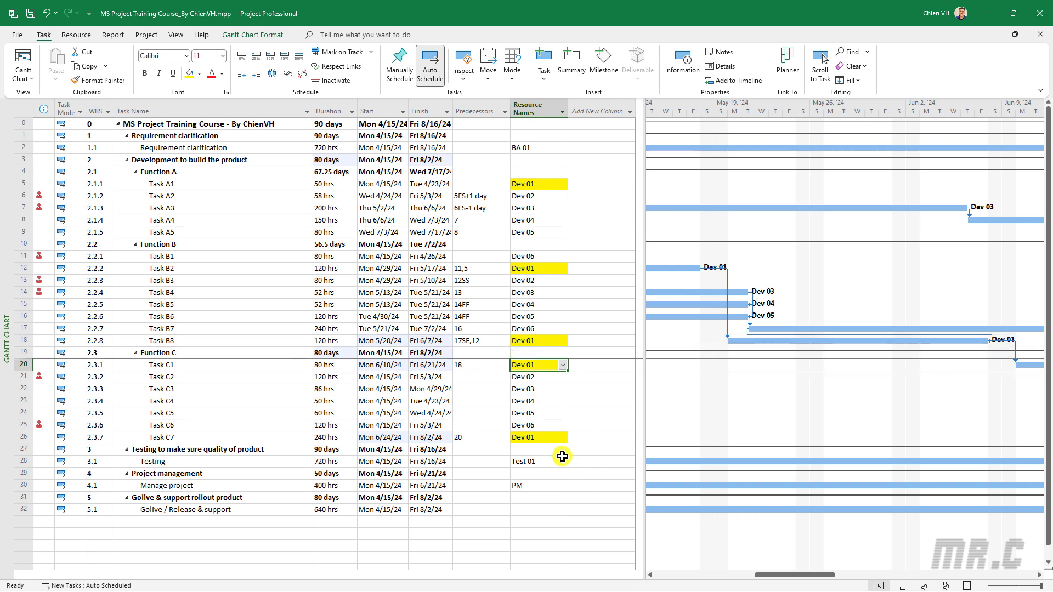
pyautogui.click(543, 438)
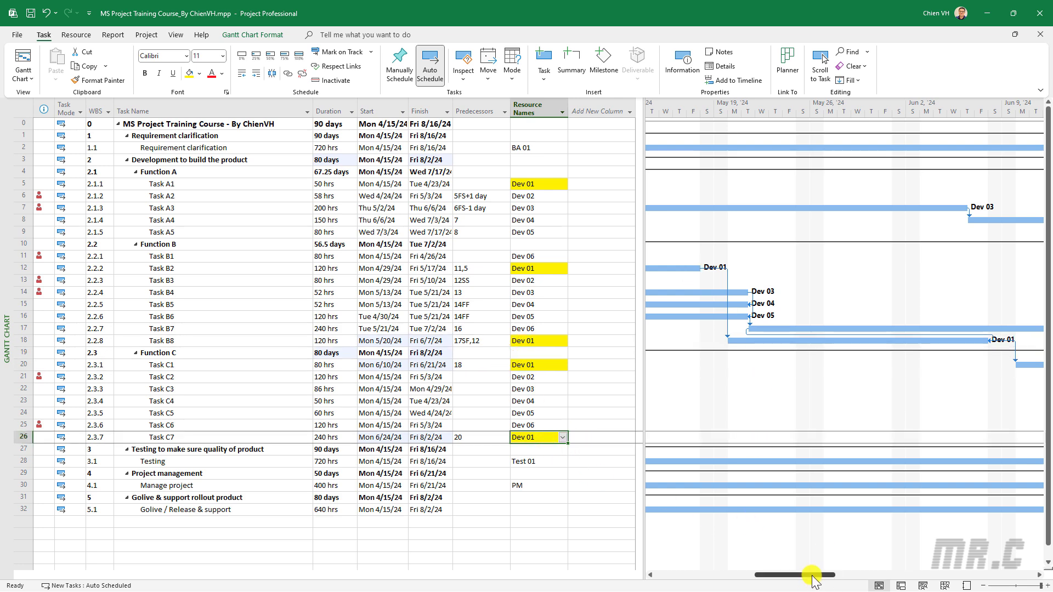
pyautogui.moveTo(812, 580); pyautogui.dragTo(642, 563)
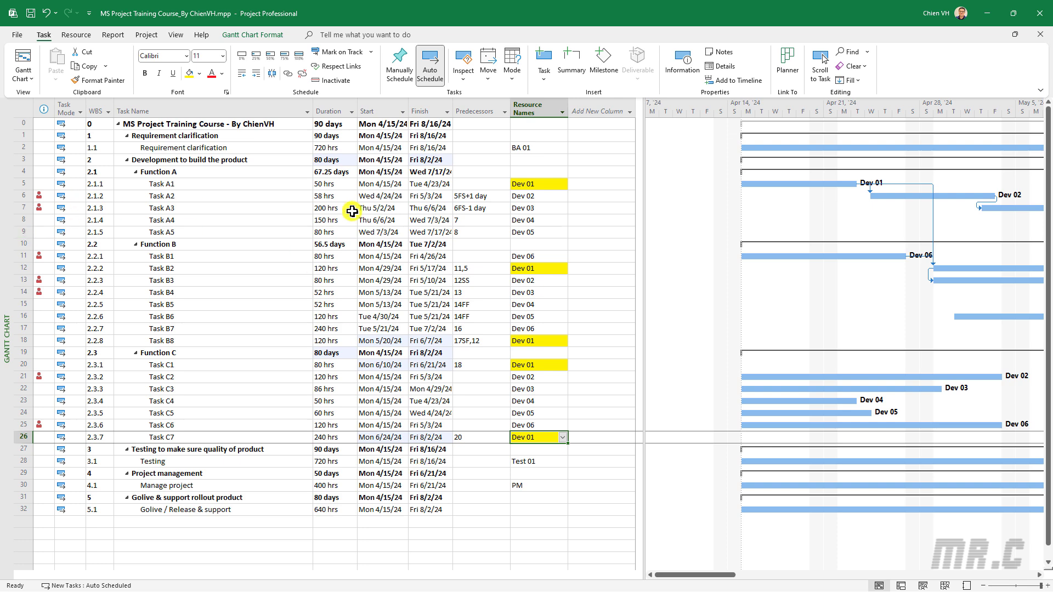
# Link the Dev 02 tasks A2, B3 and C2 in sequence so that they no longer overlap
pyautogui.click(213, 194)
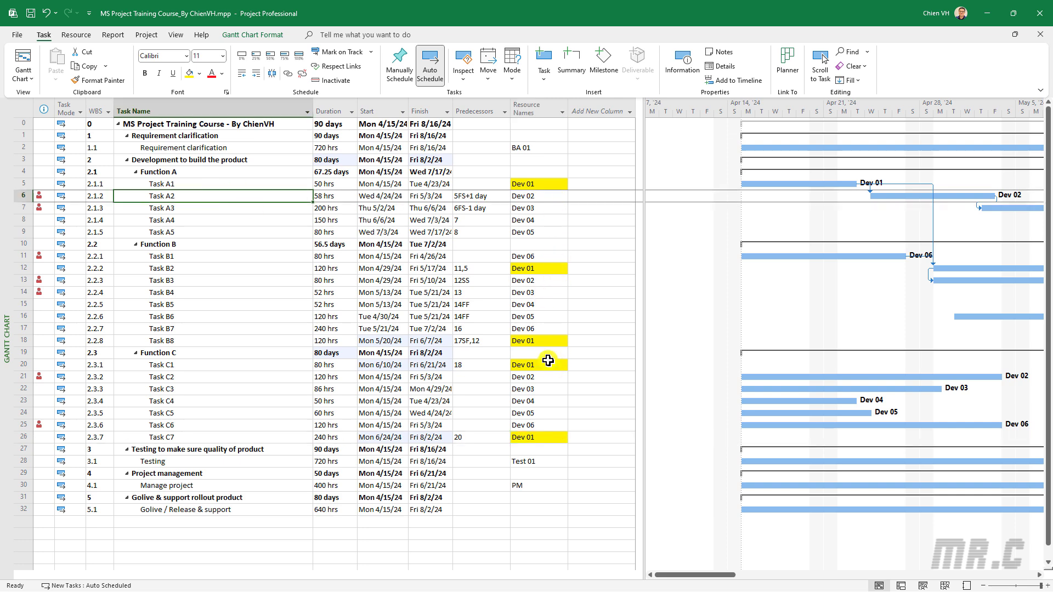
pyautogui.keyDown('ctrl'); pyautogui.click(287, 284); pyautogui.keyUp('ctrl')
pyautogui.rightClick(284, 281)
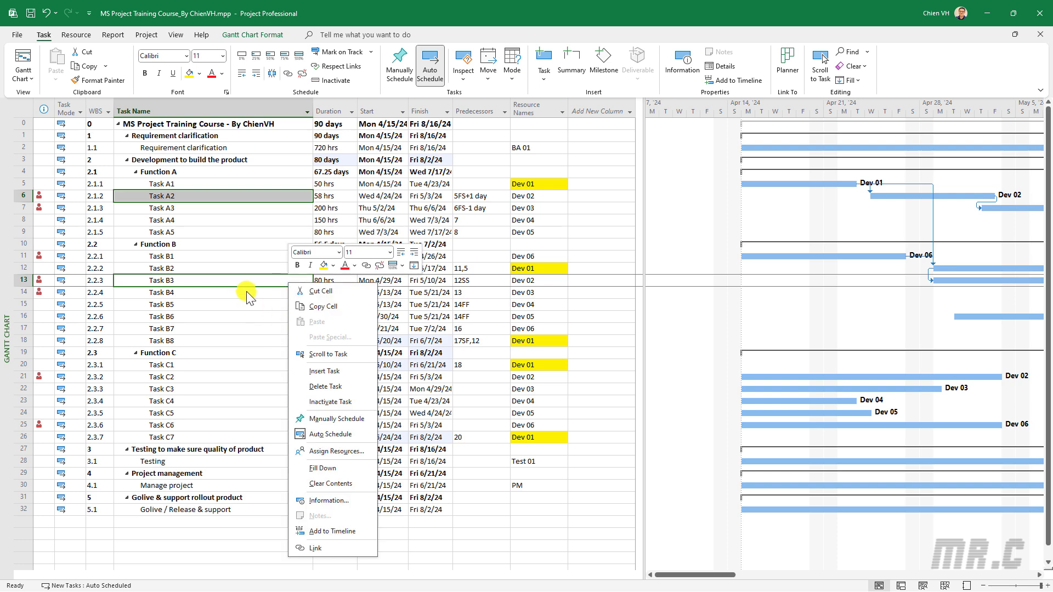
pyautogui.press('Escape')
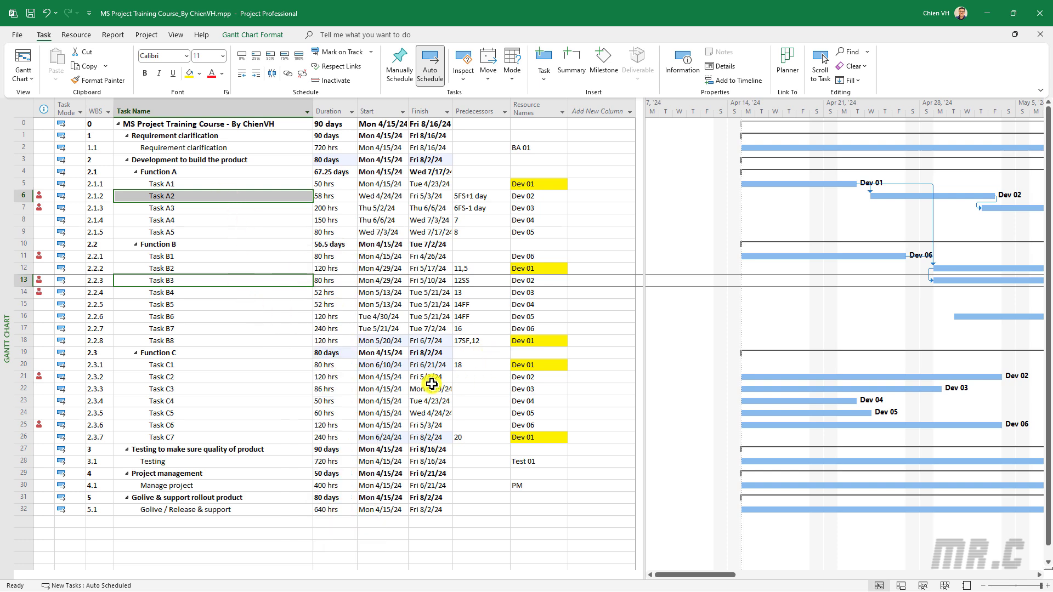
pyautogui.keyDown('ctrl'); pyautogui.click(254, 379); pyautogui.keyUp('ctrl')
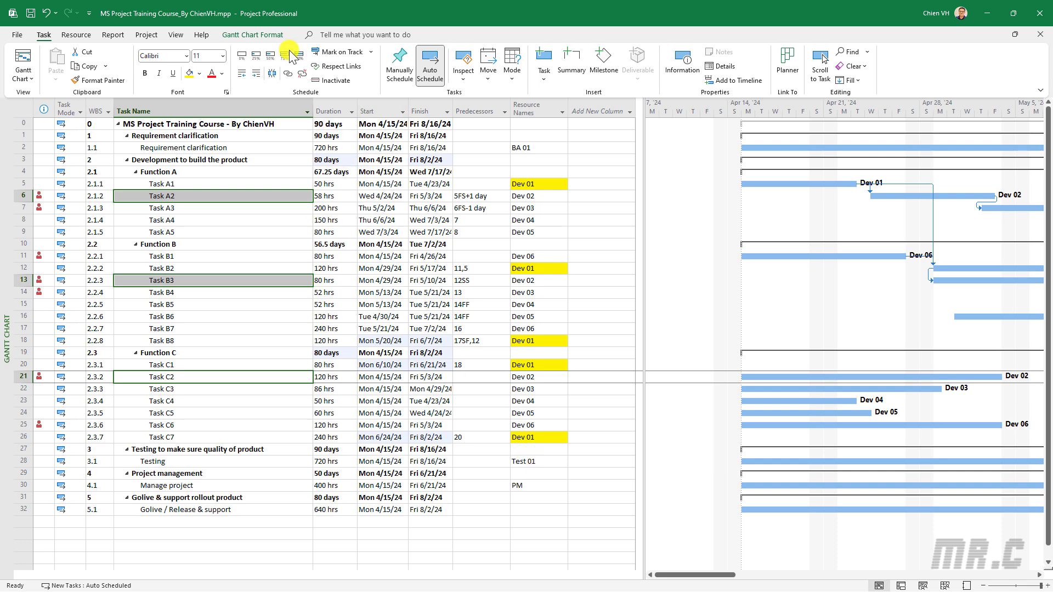
pyautogui.click(288, 75)
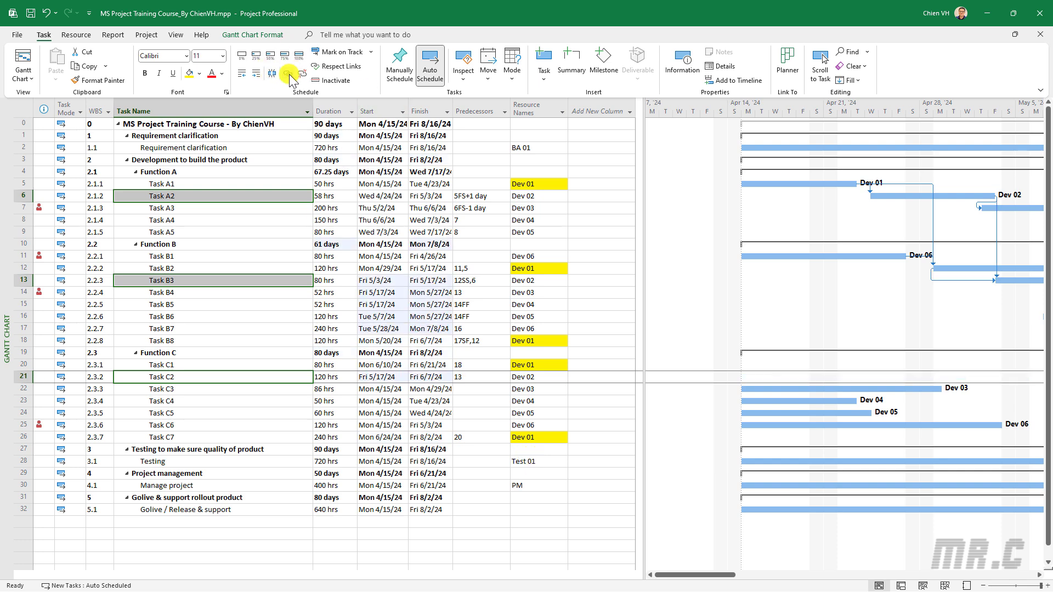
pyautogui.click(182, 208)
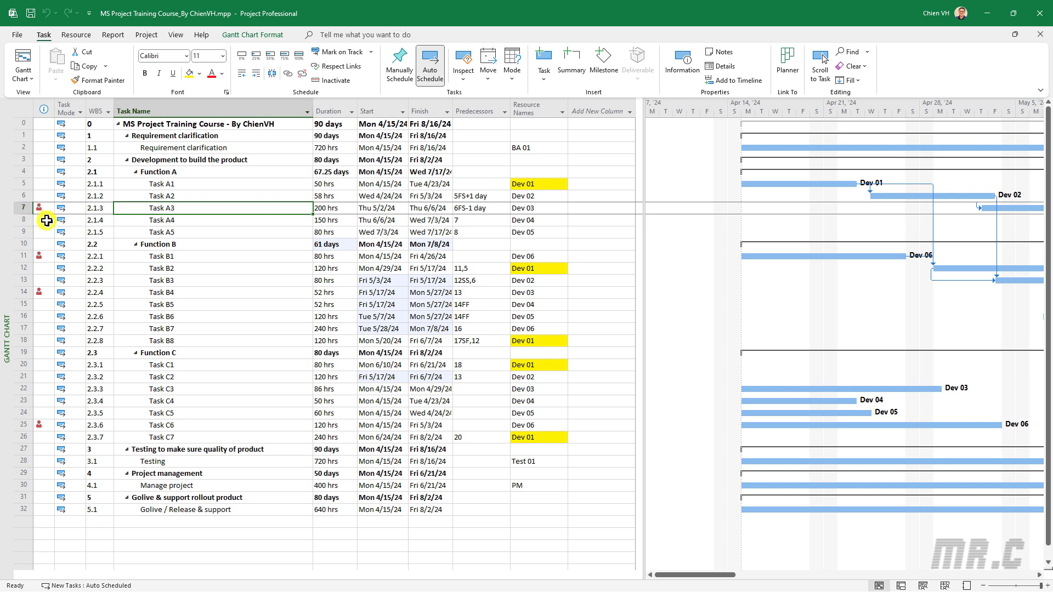
# Check Dev 03 and Dev 06 for overallocation in the Resource Sheet view and return to the Gantt Chart view
pyautogui.click(75, 34)
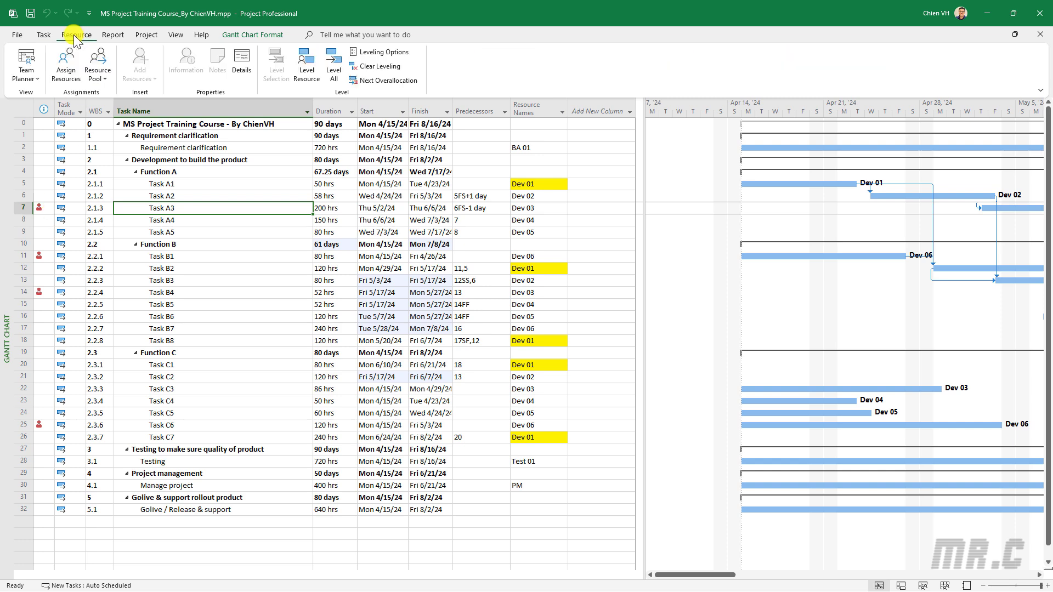
pyautogui.click(39, 80)
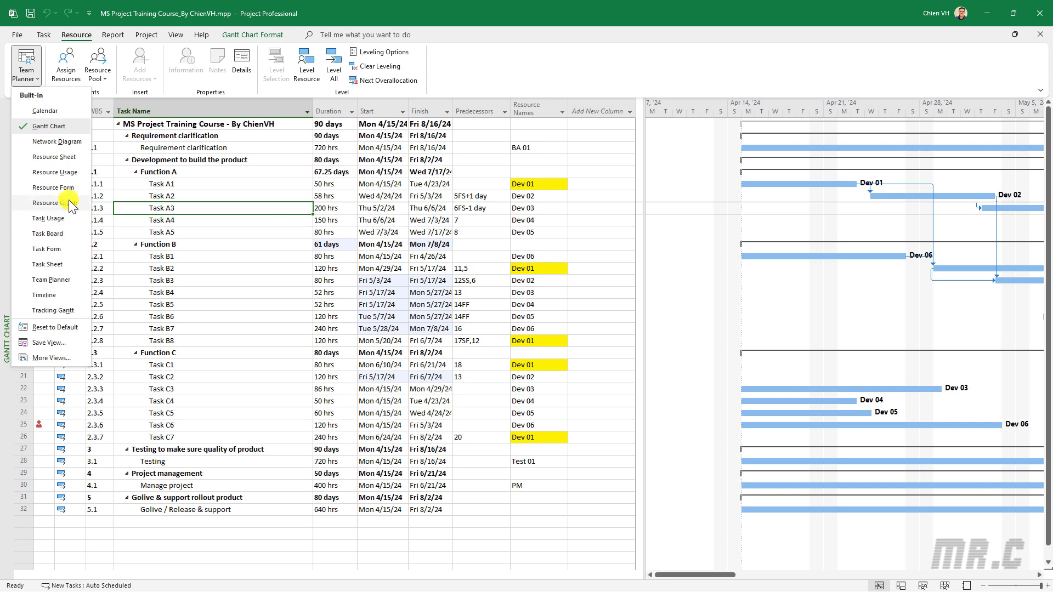
pyautogui.click(55, 156)
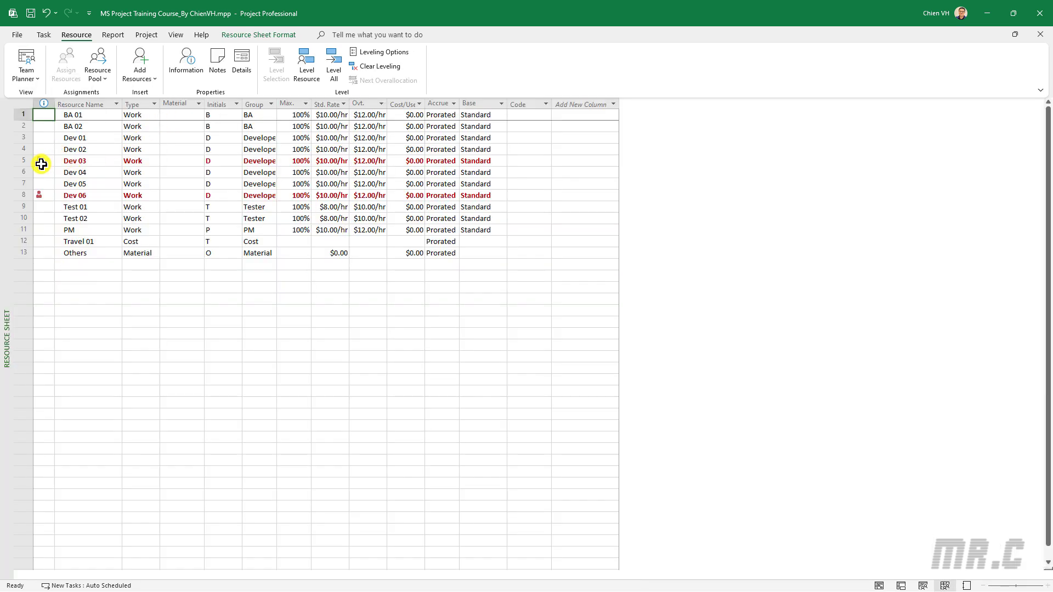
pyautogui.moveTo(44, 158)
pyautogui.click(86, 160)
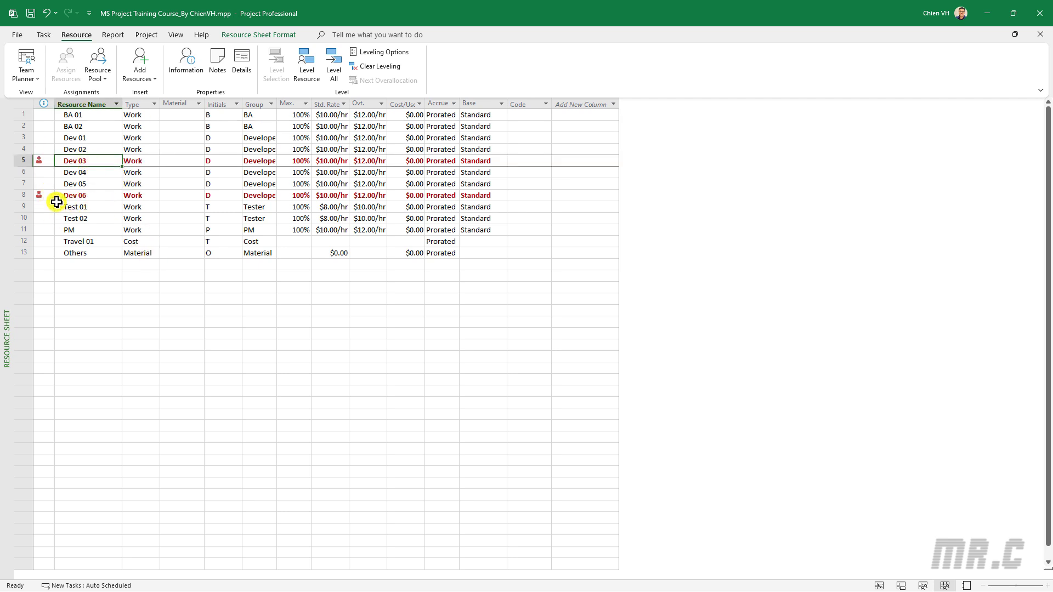
pyautogui.click(92, 196)
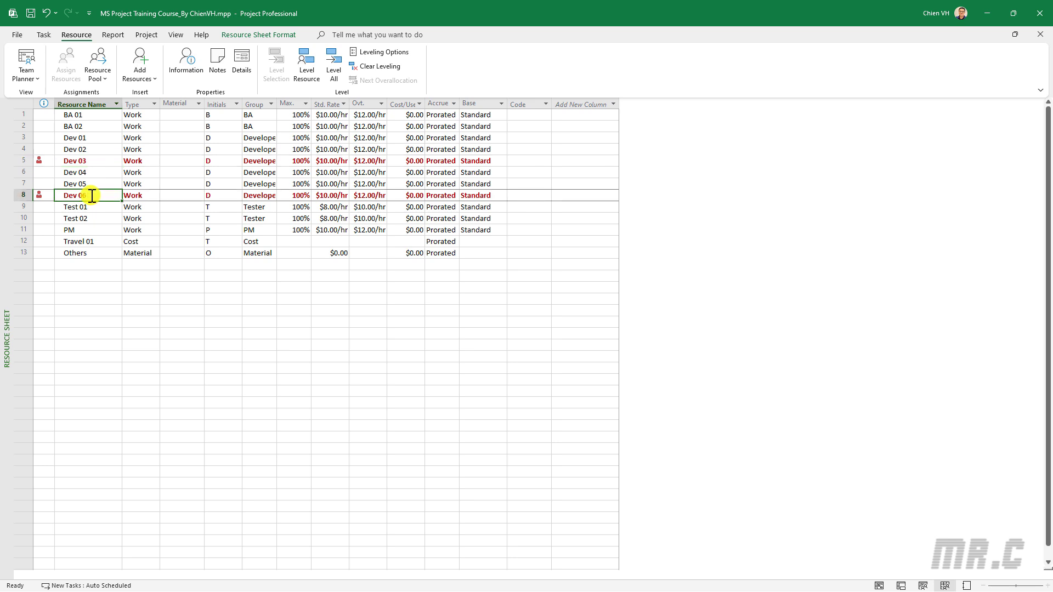
pyautogui.click(33, 78)
pyautogui.click(49, 126)
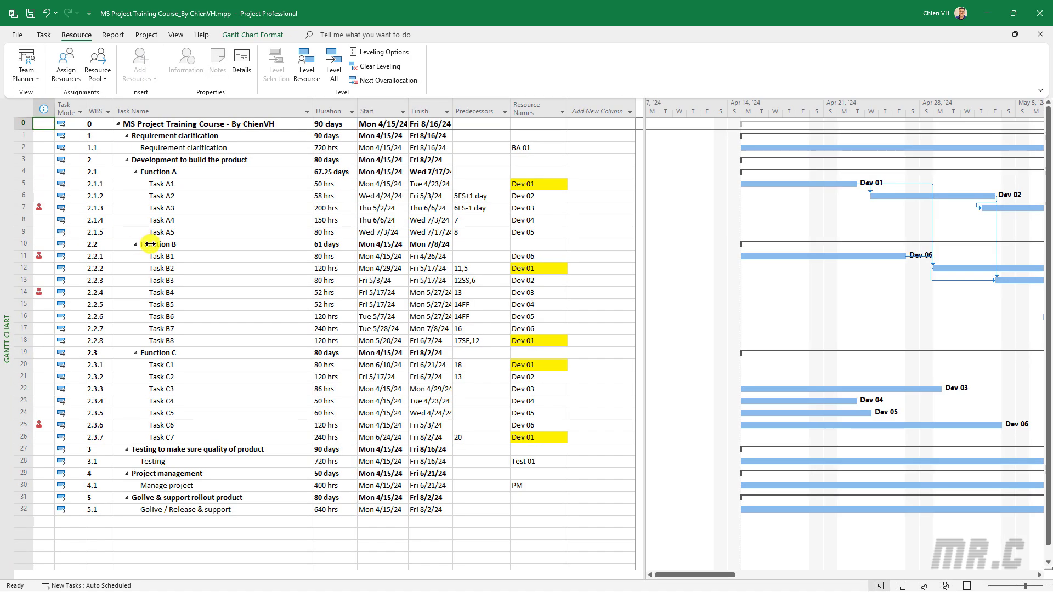
# Link the Dev 03 tasks A3, B4 and C3 so that each starts after the previous one finishes
pyautogui.click(187, 208)
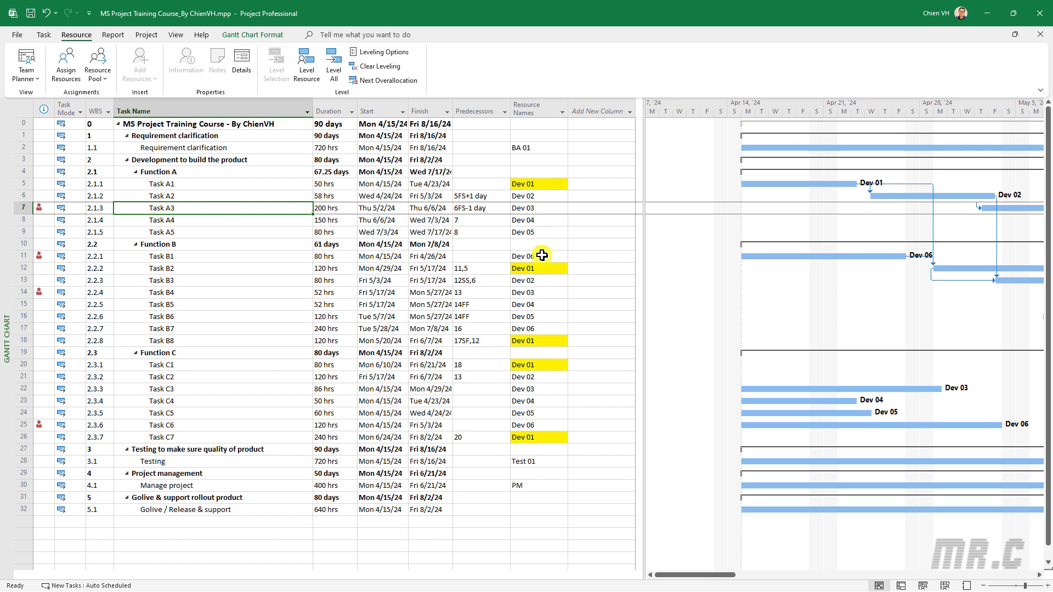
pyautogui.keyDown('ctrl'); pyautogui.click(190, 293); pyautogui.keyUp('ctrl')
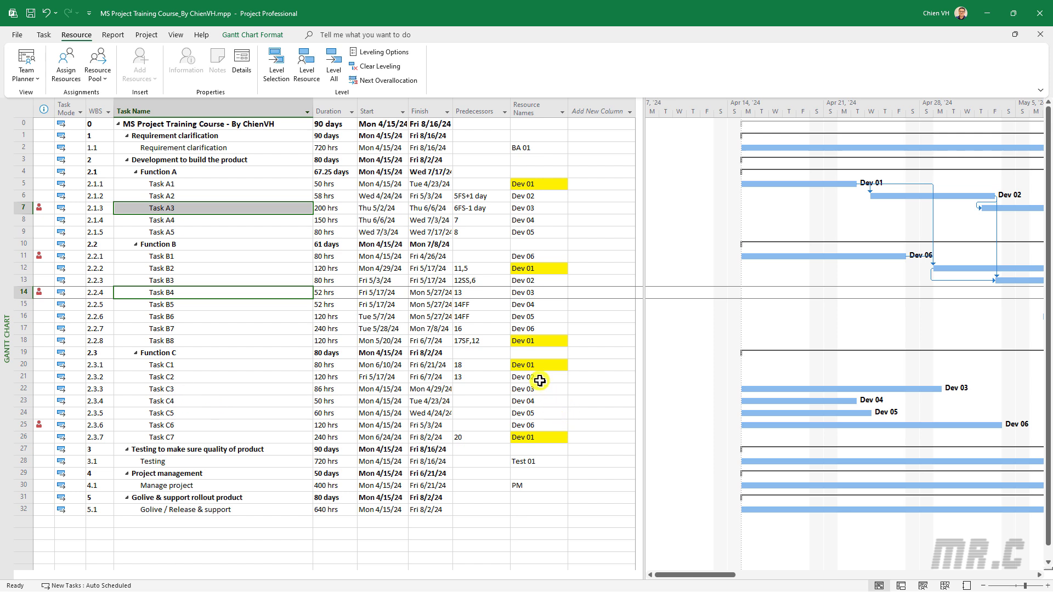
pyautogui.keyDown('ctrl'); pyautogui.click(209, 390); pyautogui.keyUp('ctrl')
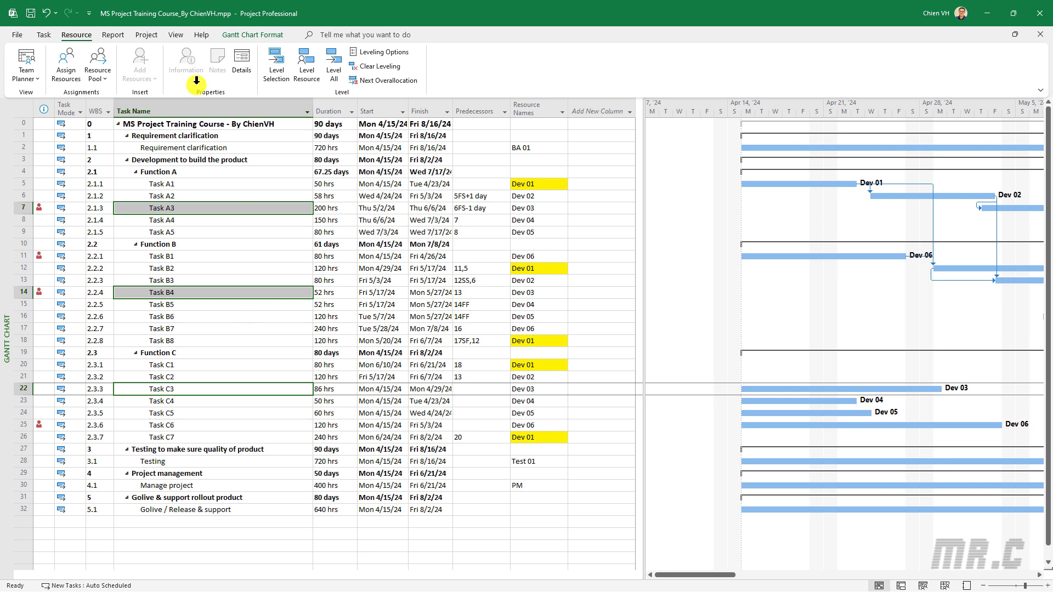
pyautogui.click(40, 36)
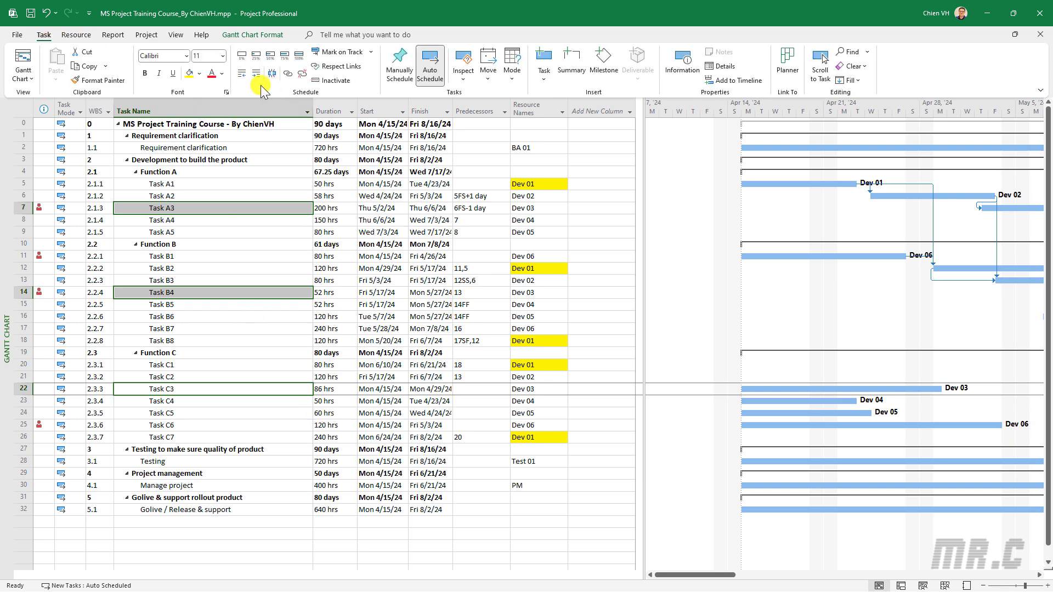
pyautogui.click(288, 71)
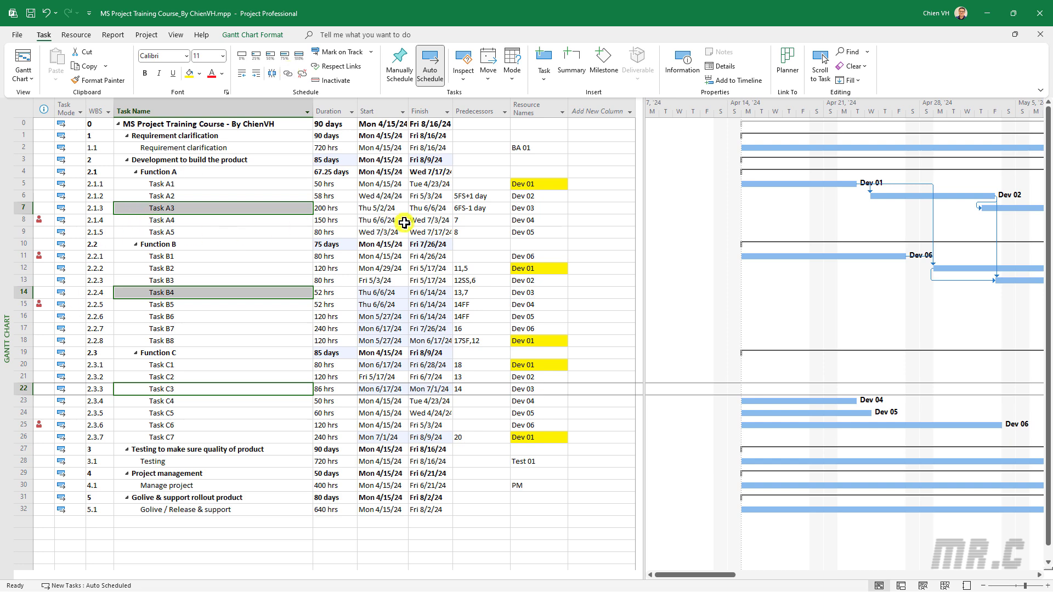
# Link the Dev 04 tasks A4, B5 and C4 in sequence across Functions A, B and C
pyautogui.click(171, 220)
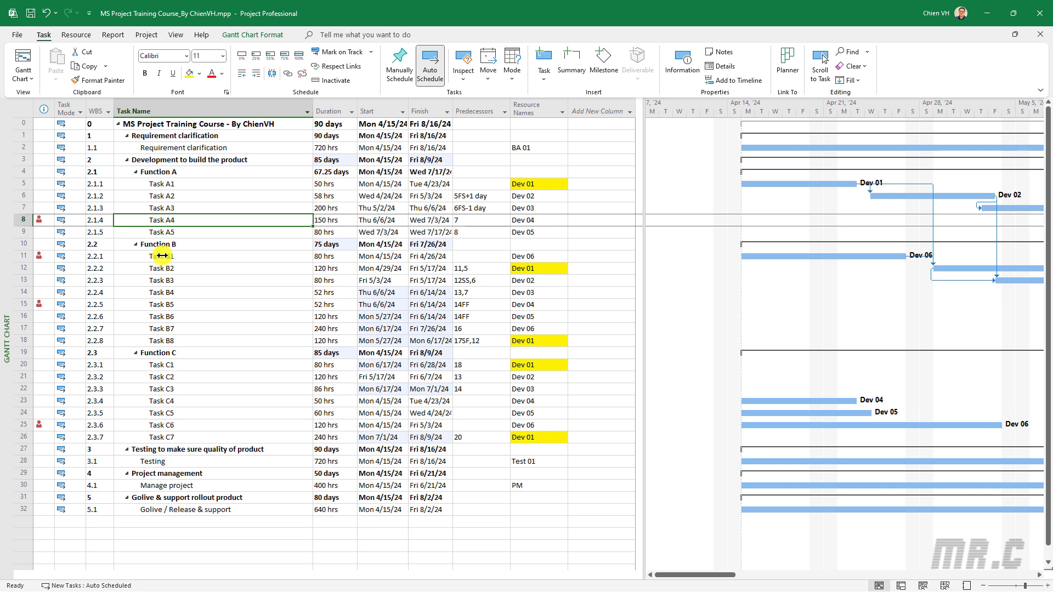
pyautogui.click(17, 256)
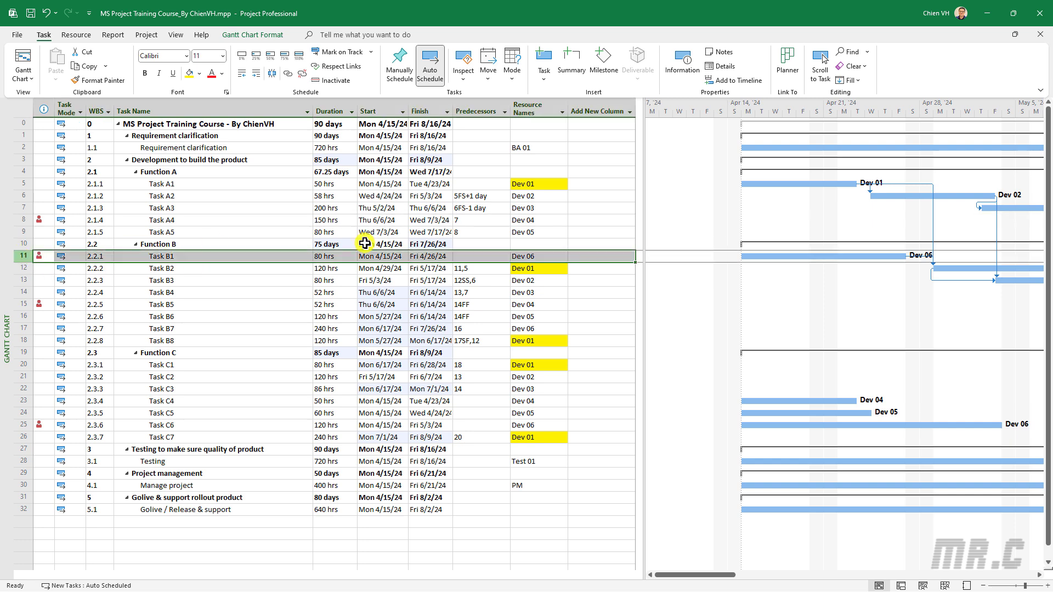
pyautogui.click(214, 220)
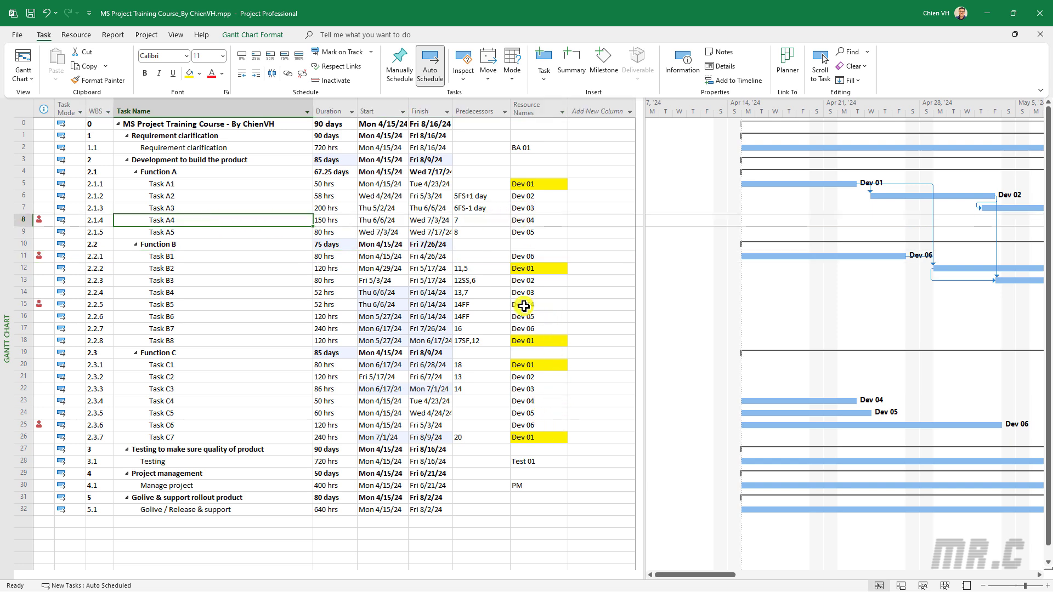
pyautogui.keyDown('ctrl'); pyautogui.click(281, 305); pyautogui.keyUp('ctrl')
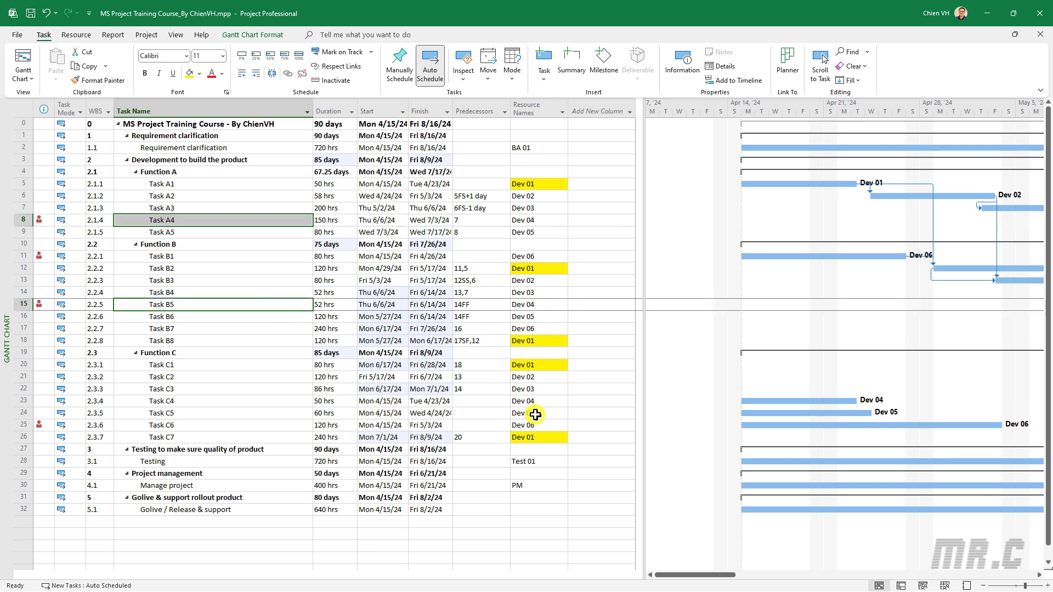
pyautogui.keyDown('ctrl'); pyautogui.click(269, 404); pyautogui.keyUp('ctrl')
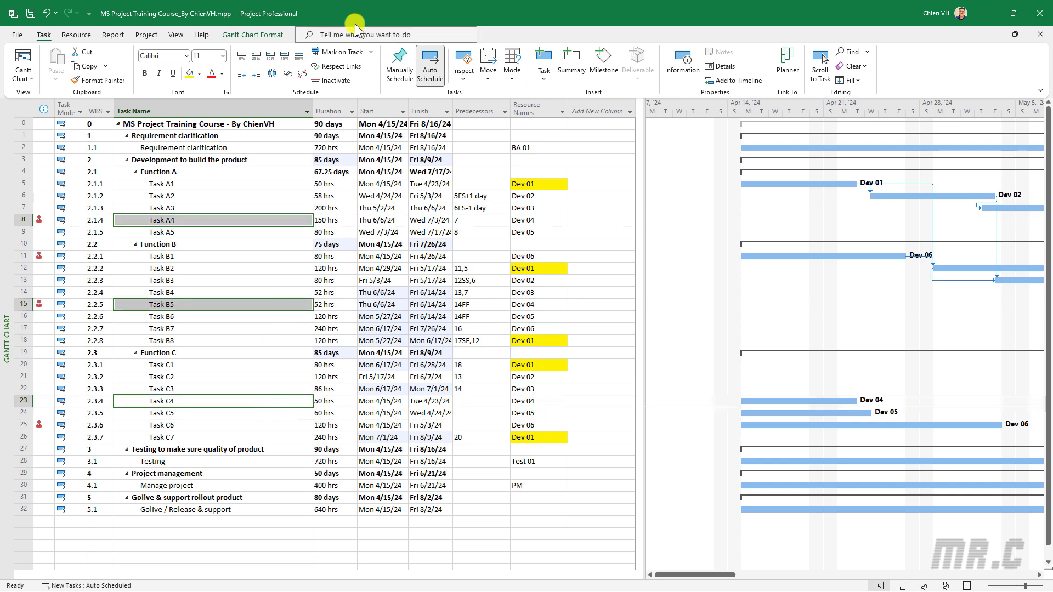
pyautogui.click(289, 73)
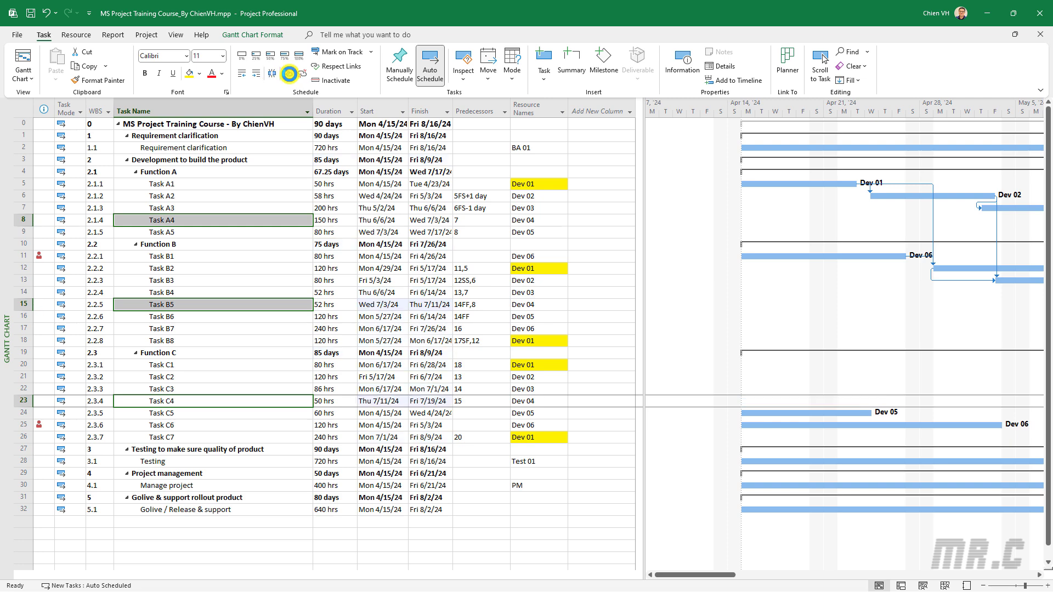
# Link the Dev 06 tasks B1, B7 and C6 in sequence so that Dev 06 works on one at a time
pyautogui.click(205, 256)
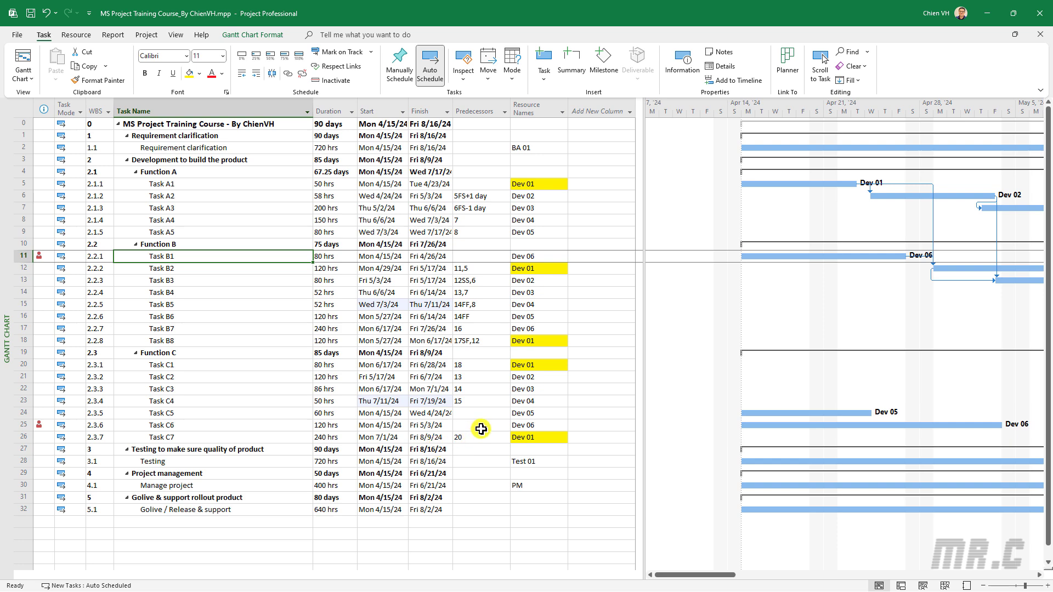
pyautogui.keyDown('ctrl'); pyautogui.click(218, 424); pyautogui.keyUp('ctrl')
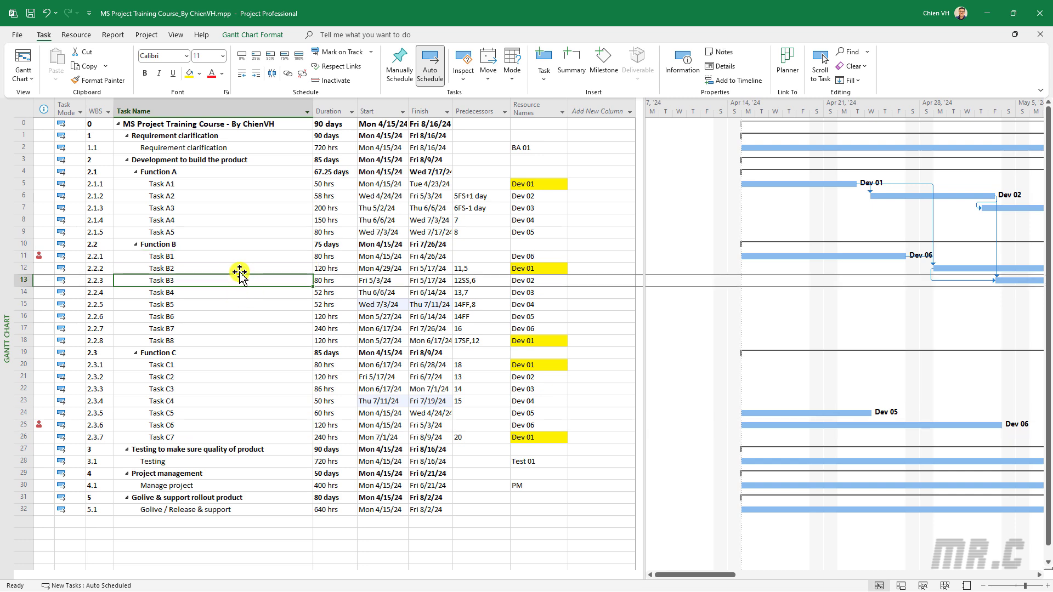
pyautogui.click(200, 254)
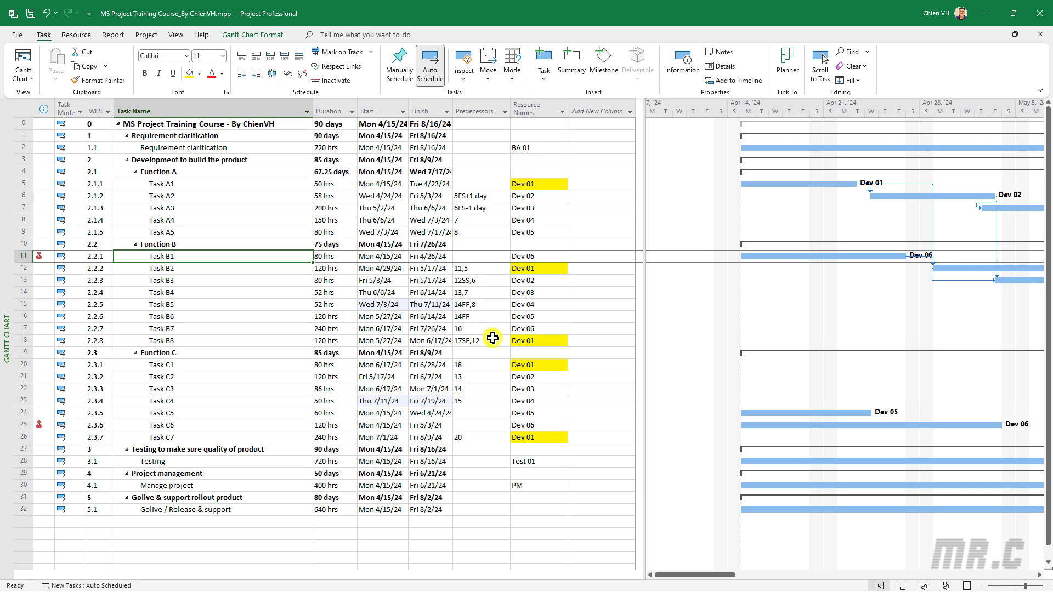
pyautogui.keyDown('ctrl'); pyautogui.click(265, 329); pyautogui.keyUp('ctrl')
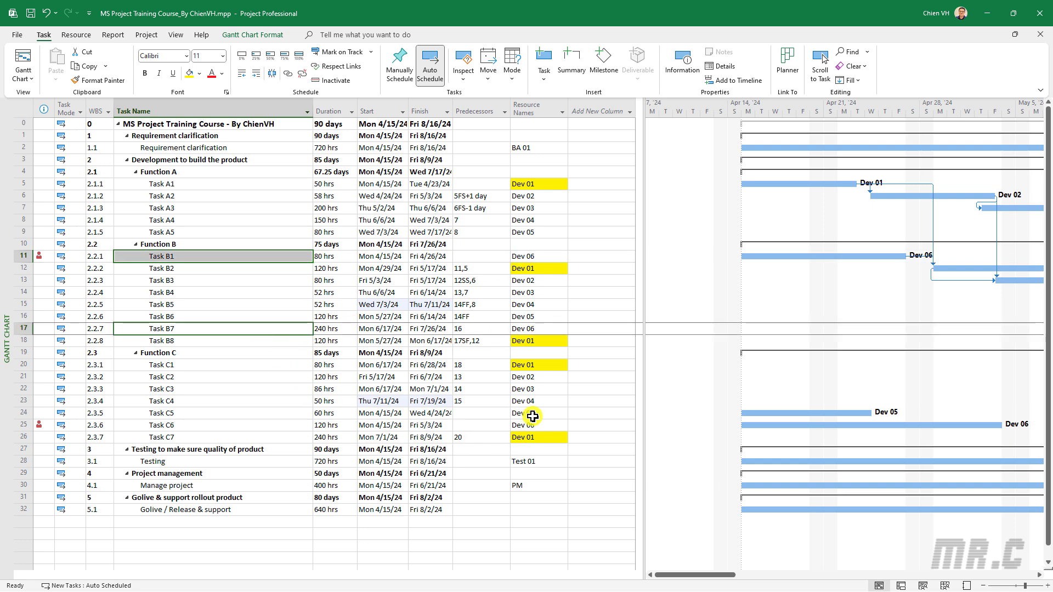
pyautogui.keyDown('ctrl'); pyautogui.click(248, 426); pyautogui.keyUp('ctrl')
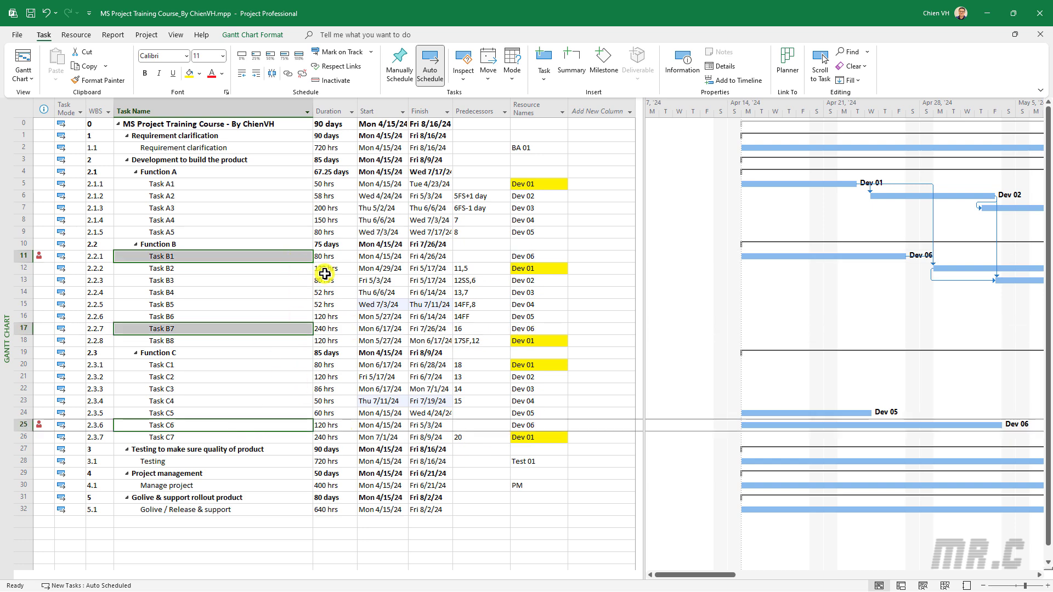
pyautogui.click(287, 73)
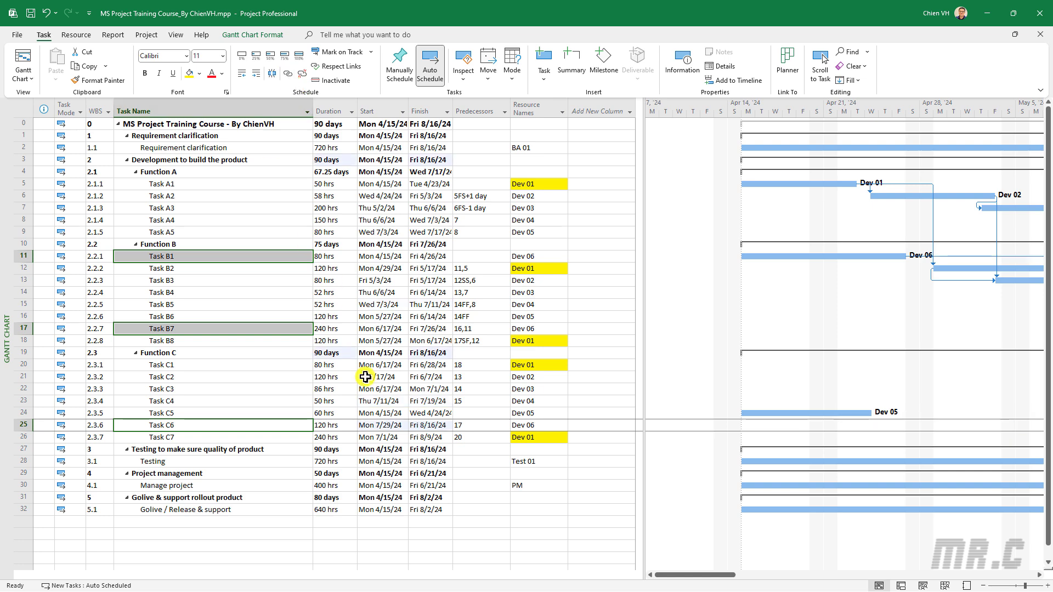
# Remove the yellow background from the Resource Names cells between Function A and Project management by setting it to No Color
pyautogui.click(239, 535)
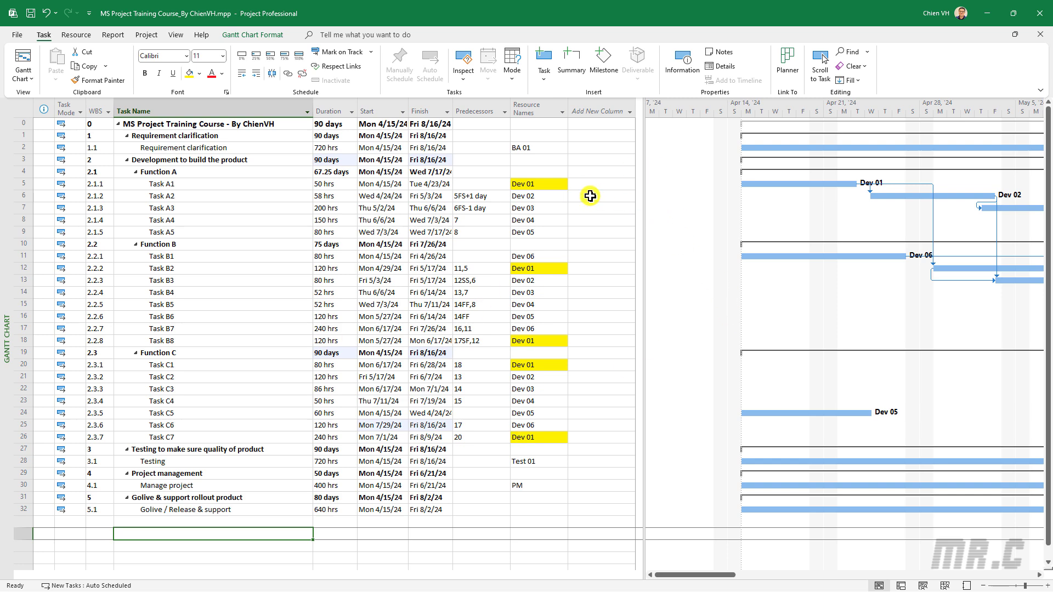
pyautogui.moveTo(548, 172); pyautogui.dragTo(550, 341)
pyautogui.moveTo(562, 385); pyautogui.dragTo(557, 476)
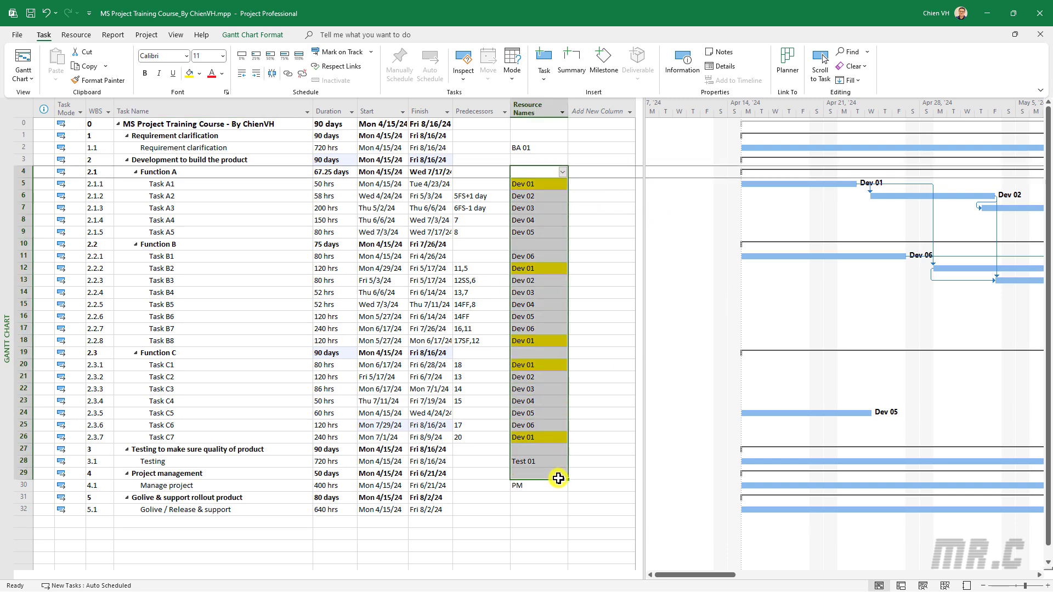
pyautogui.click(202, 75)
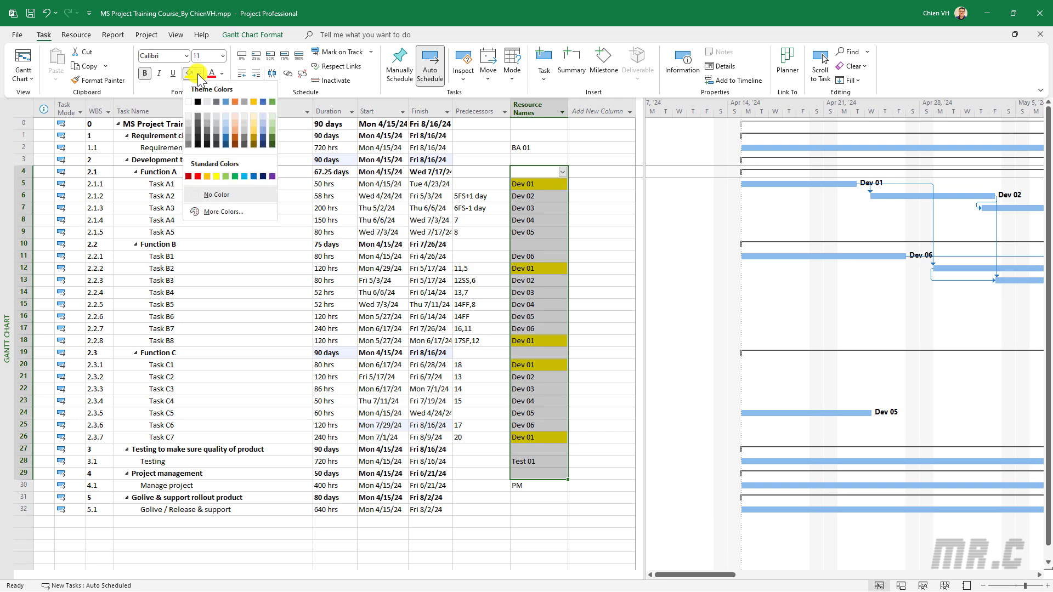
pyautogui.click(221, 202)
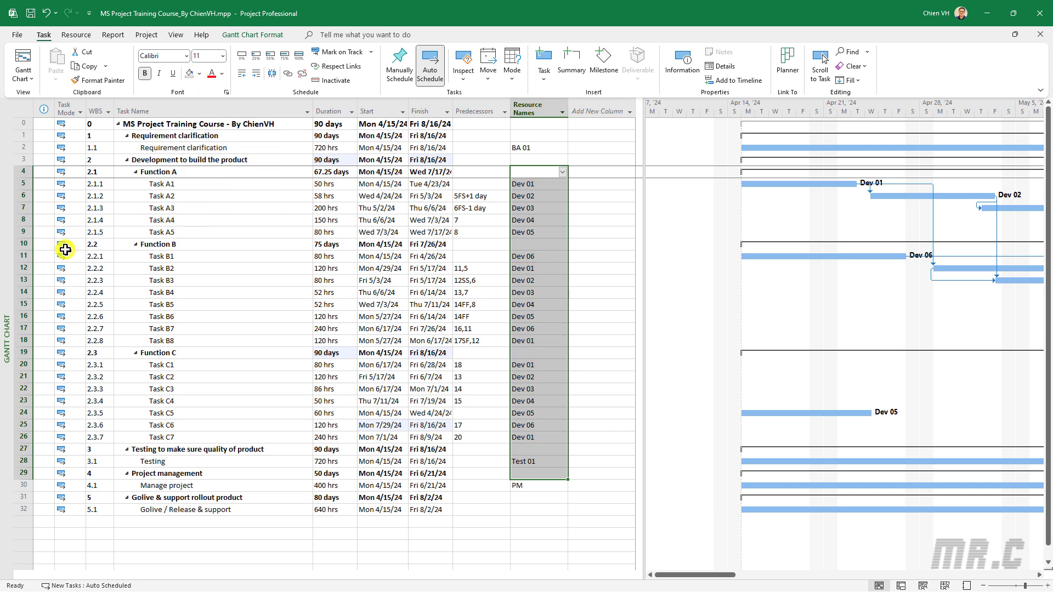
pyautogui.click(210, 207)
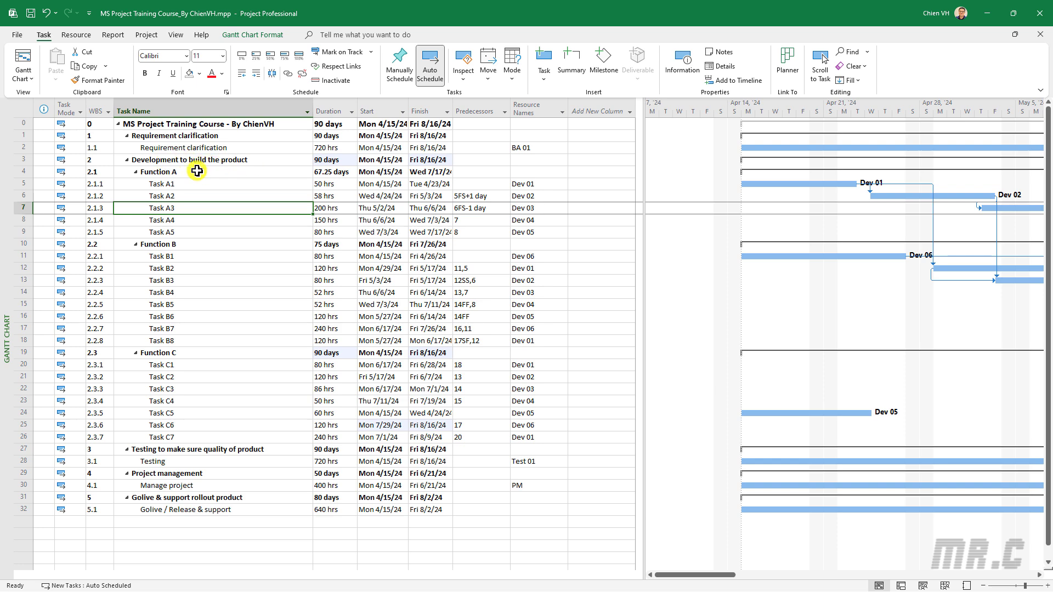
# Collapse the summary tasks Development to build the product, Testing to make sure quality of product and Project management
pyautogui.click(179, 159)
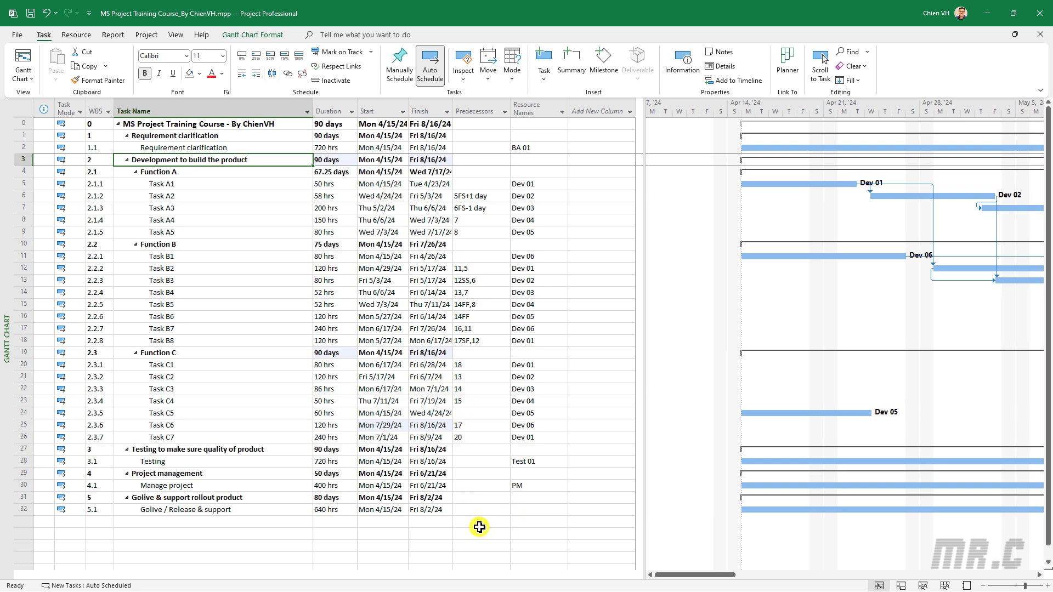
pyautogui.click(471, 510)
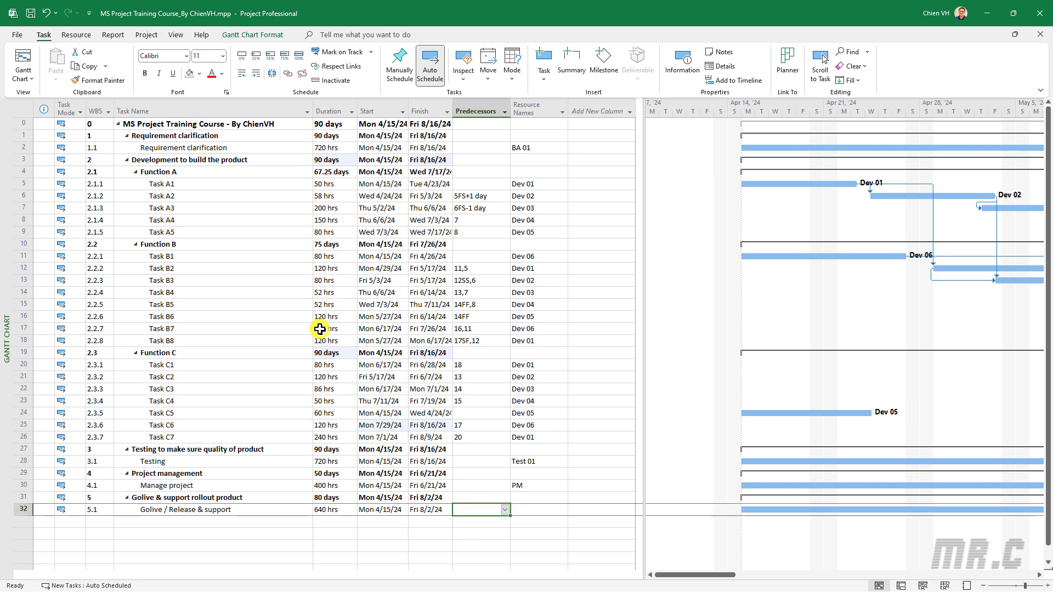
pyautogui.click(127, 161)
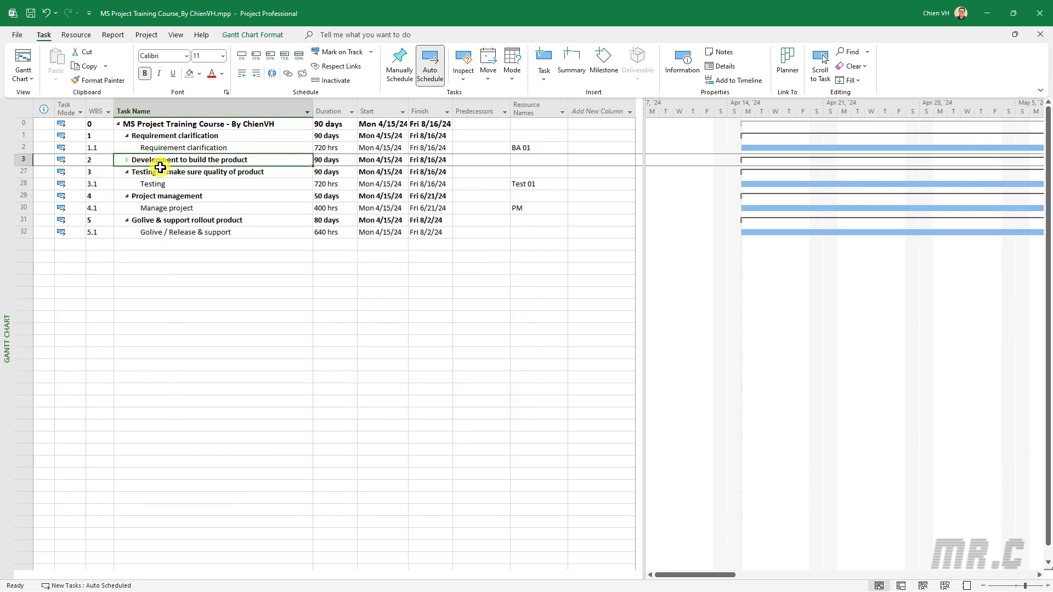
pyautogui.click(126, 172)
pyautogui.click(127, 184)
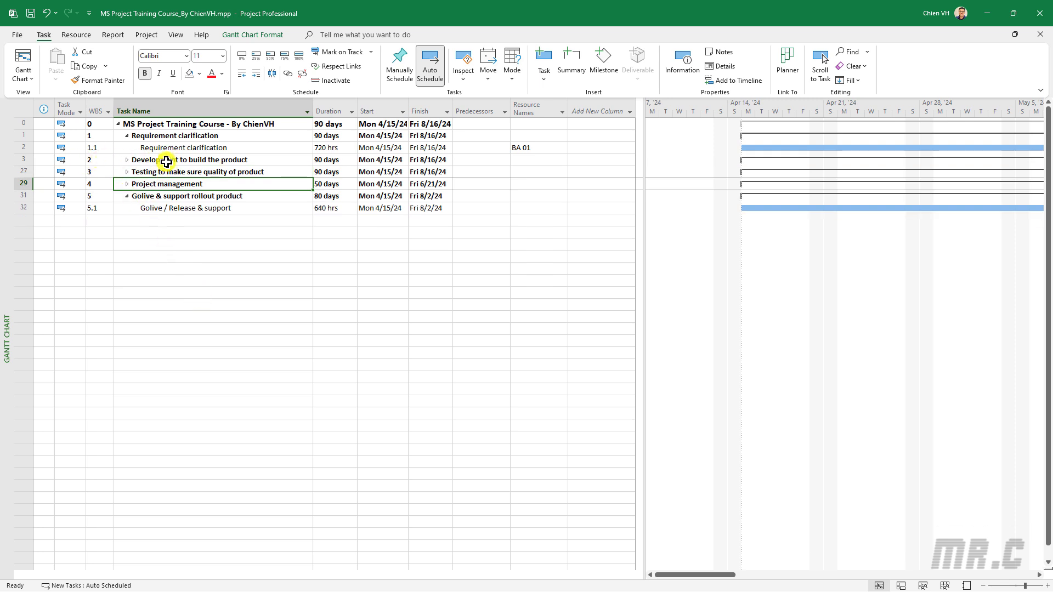
# Set the predecessors of the Golive / Release & support task to 3,27,29
pyautogui.click(18, 159)
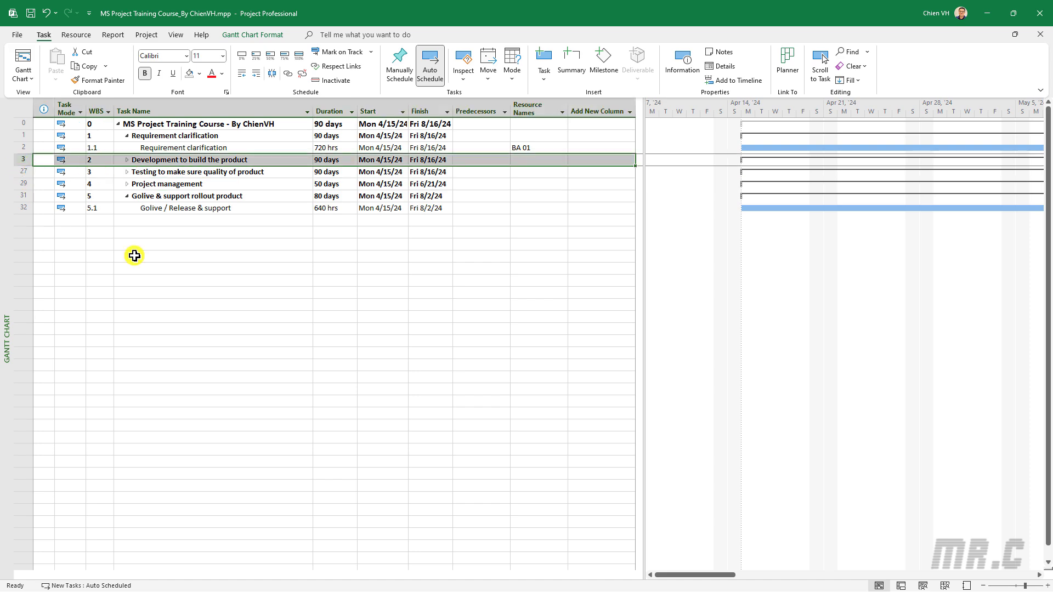
pyautogui.click(21, 172)
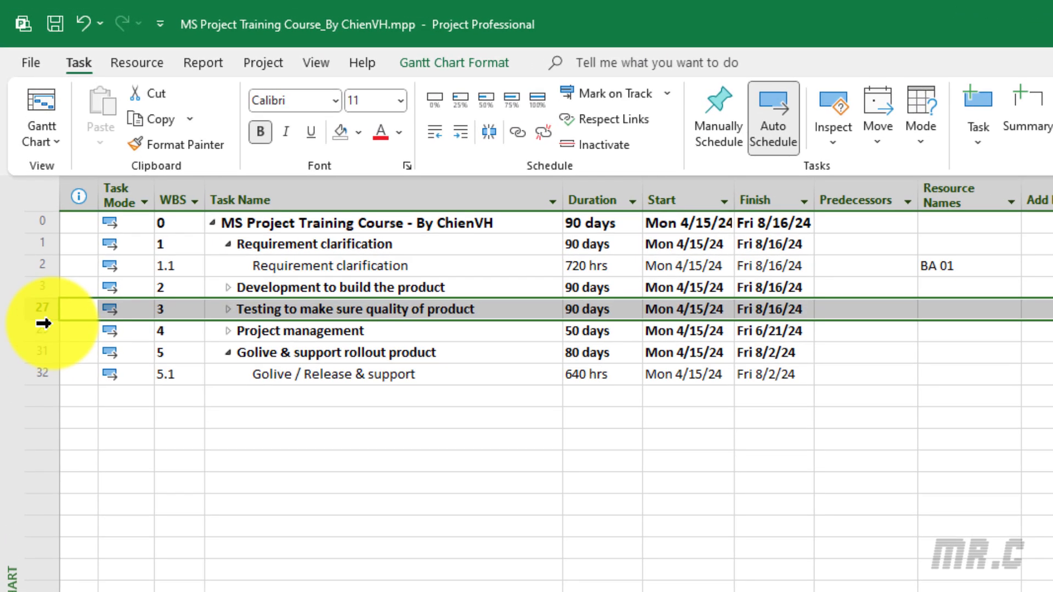
pyautogui.click(36, 272)
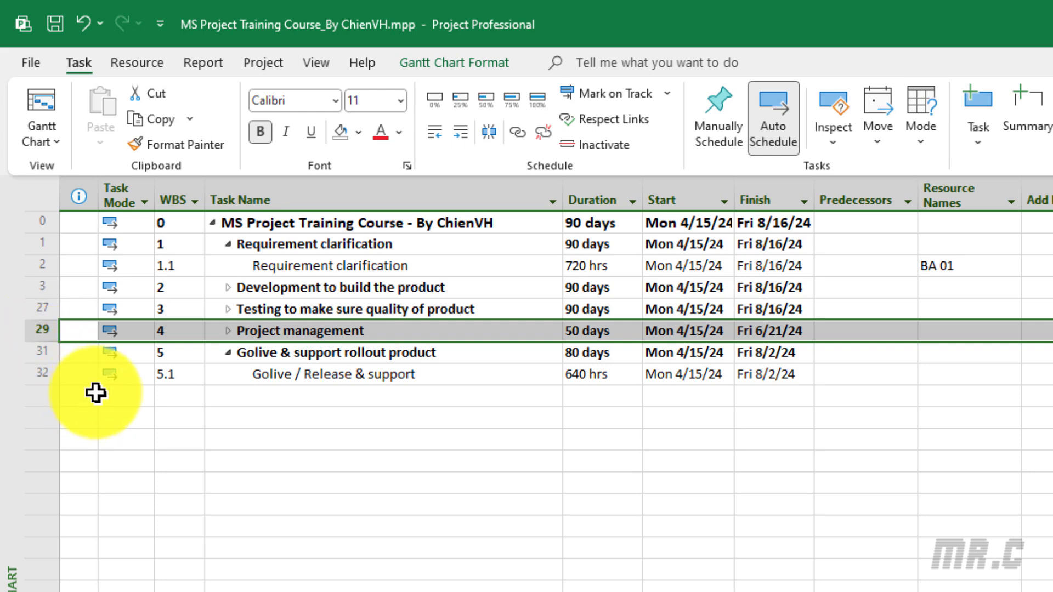
pyautogui.click(35, 371)
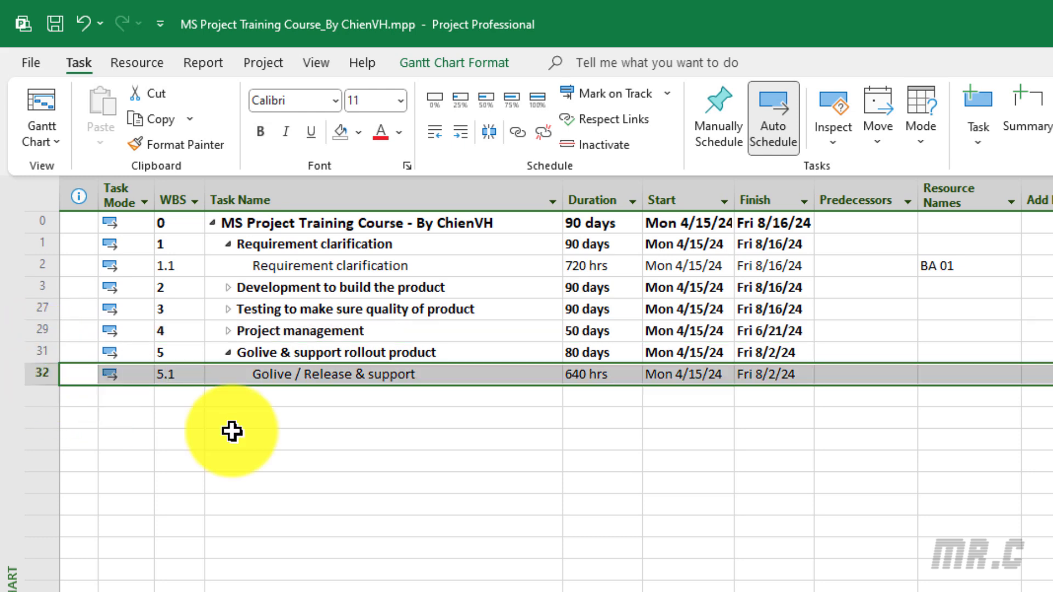
pyautogui.click(871, 376)
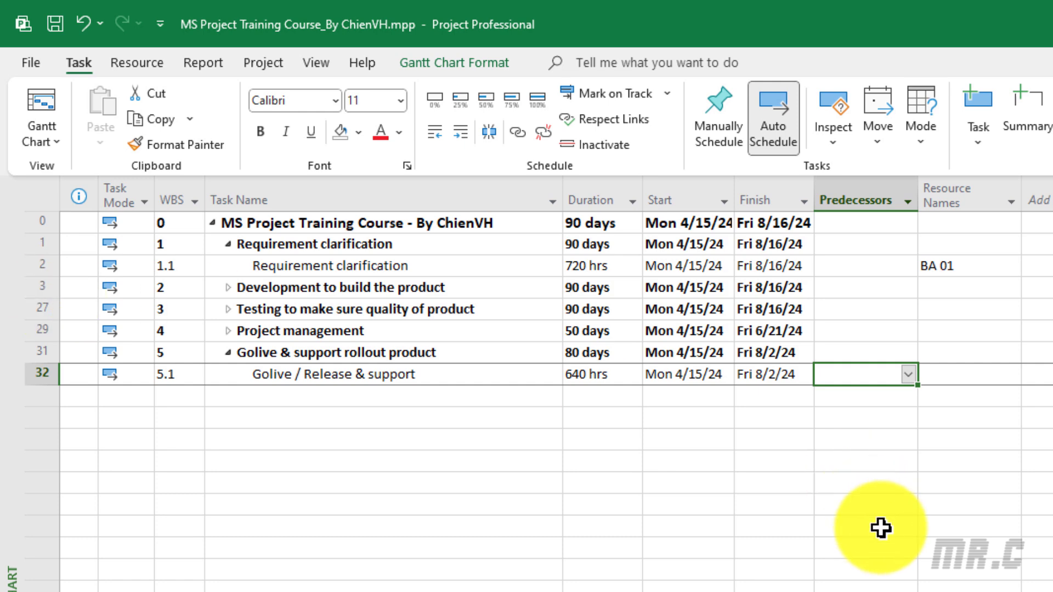
pyautogui.write('3,27,29')
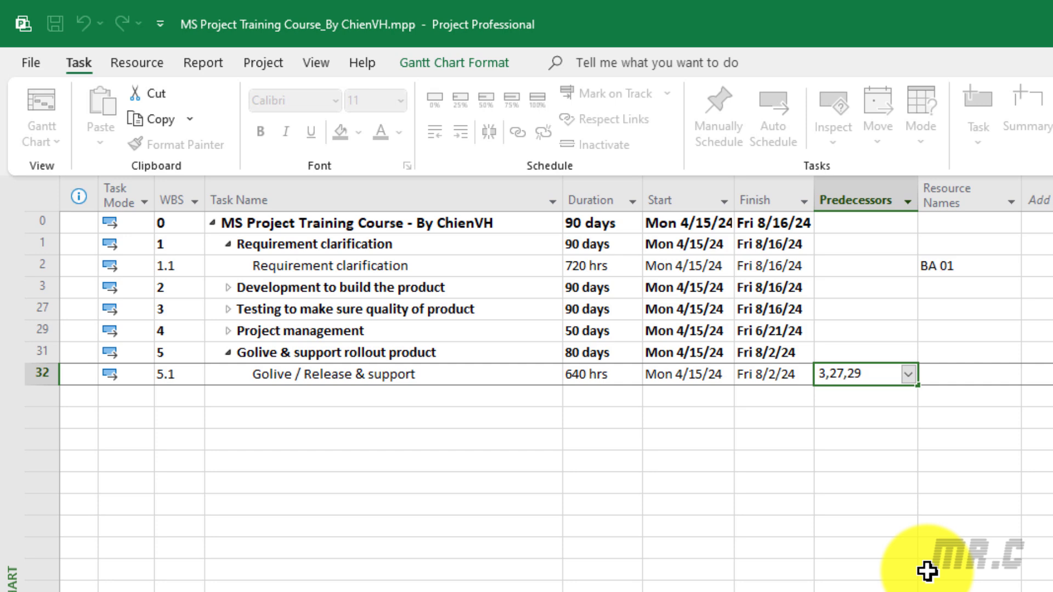
pyautogui.press('Return')
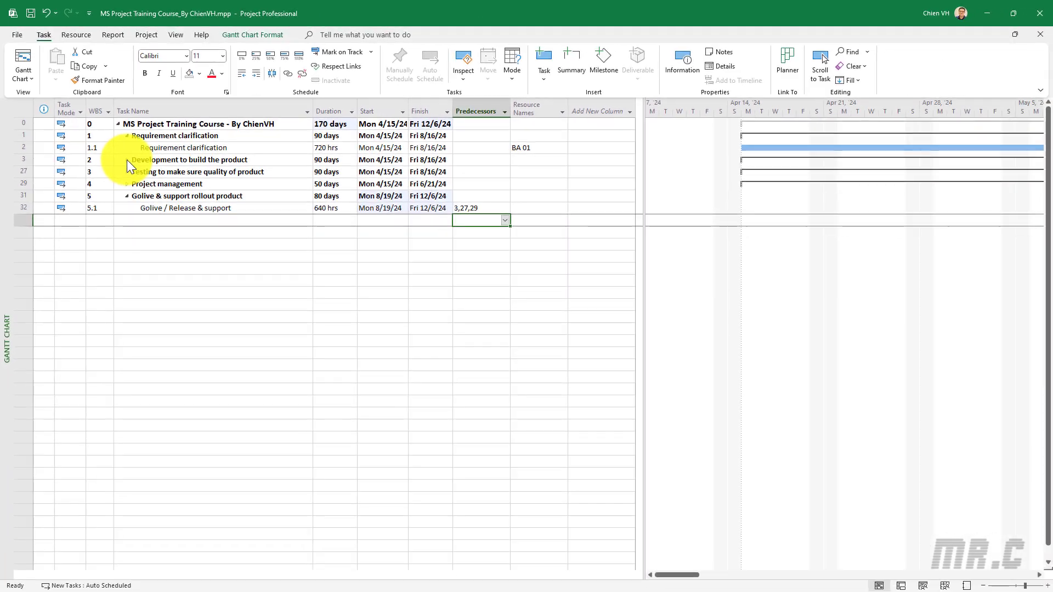
# Expand the task outline to show all subtasks of the project
pyautogui.click(228, 288)
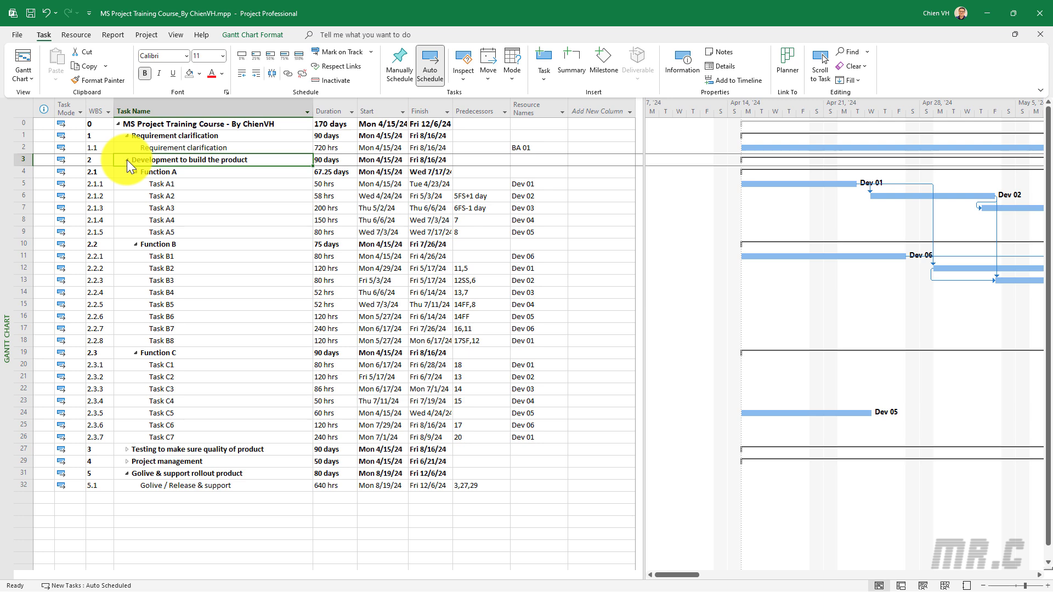
pyautogui.click(176, 35)
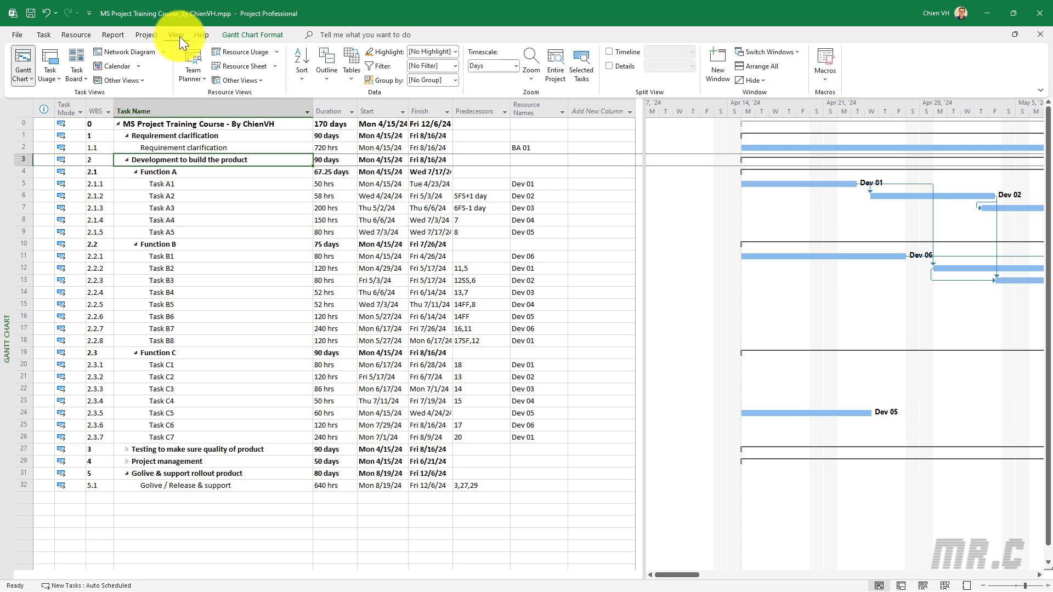
pyautogui.click(327, 81)
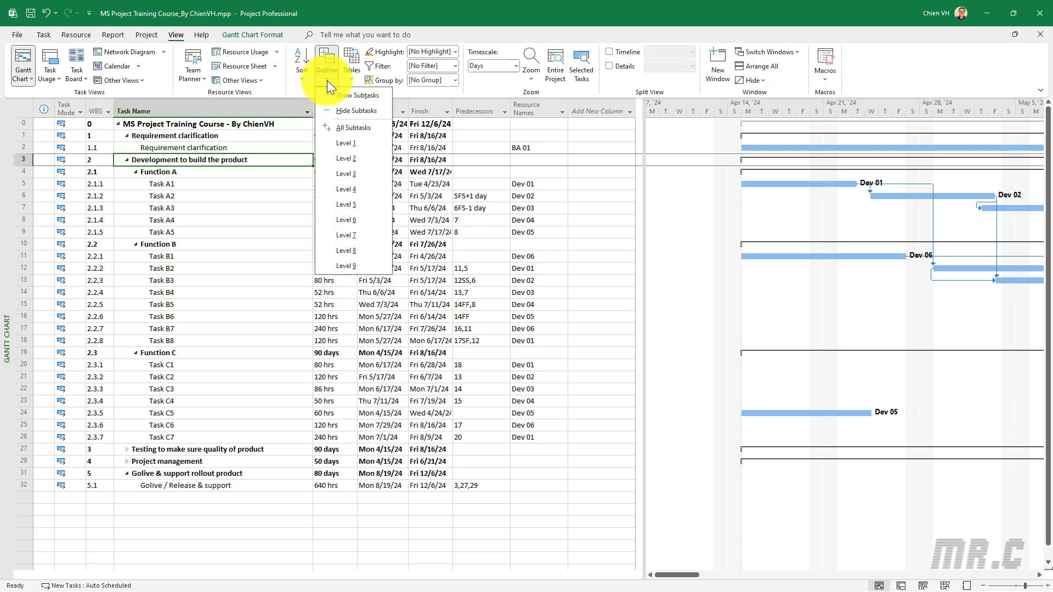
pyautogui.click(357, 127)
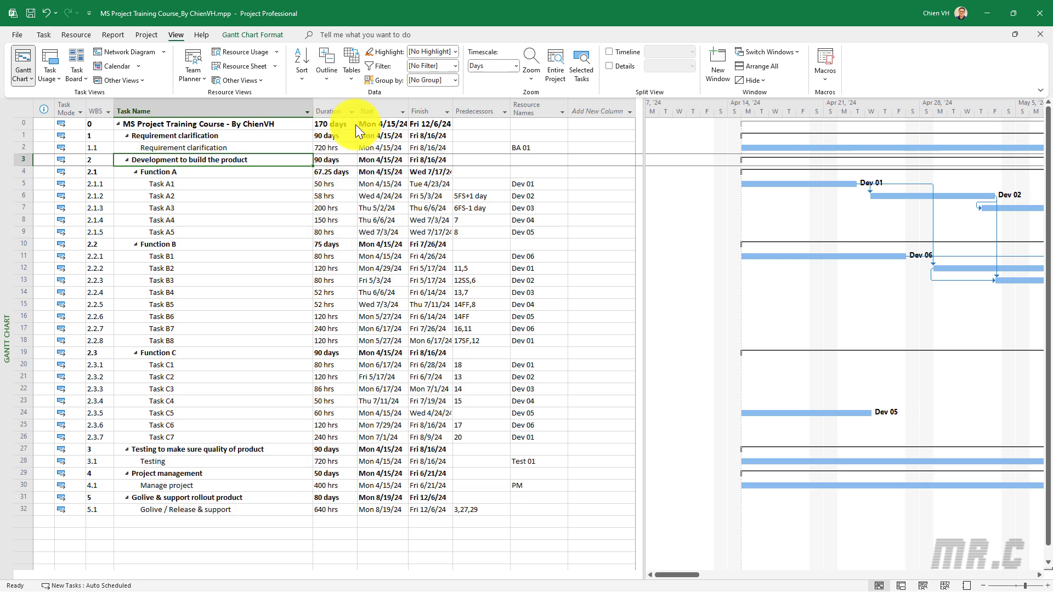
pyautogui.click(272, 548)
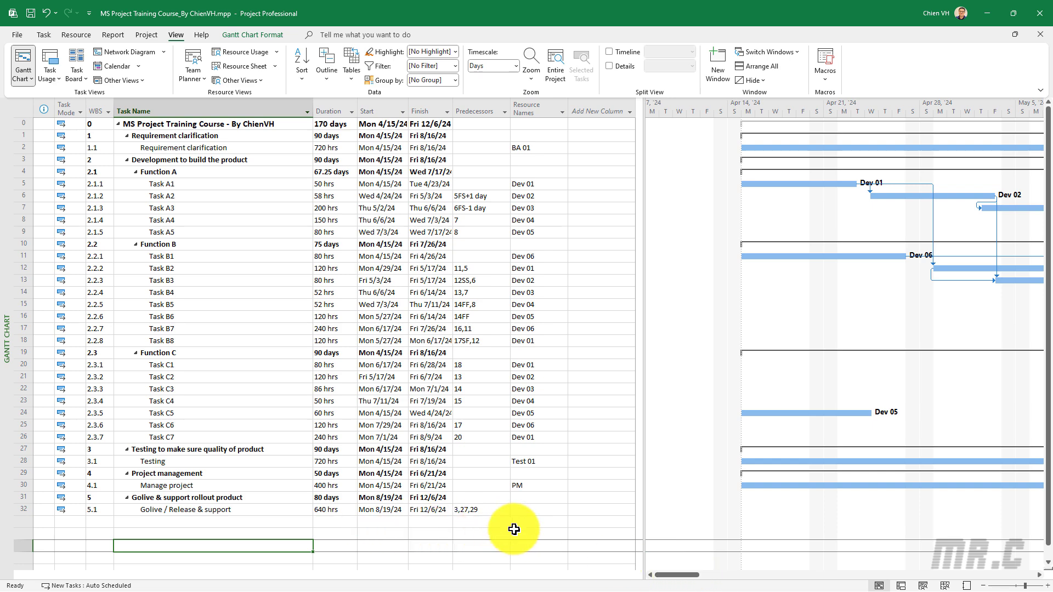
# Assign BA 01, BA 02, Dev 01 through Dev 06, PM, Test 01 and Test 02 to the Golive / Release & support task
pyautogui.click(535, 509)
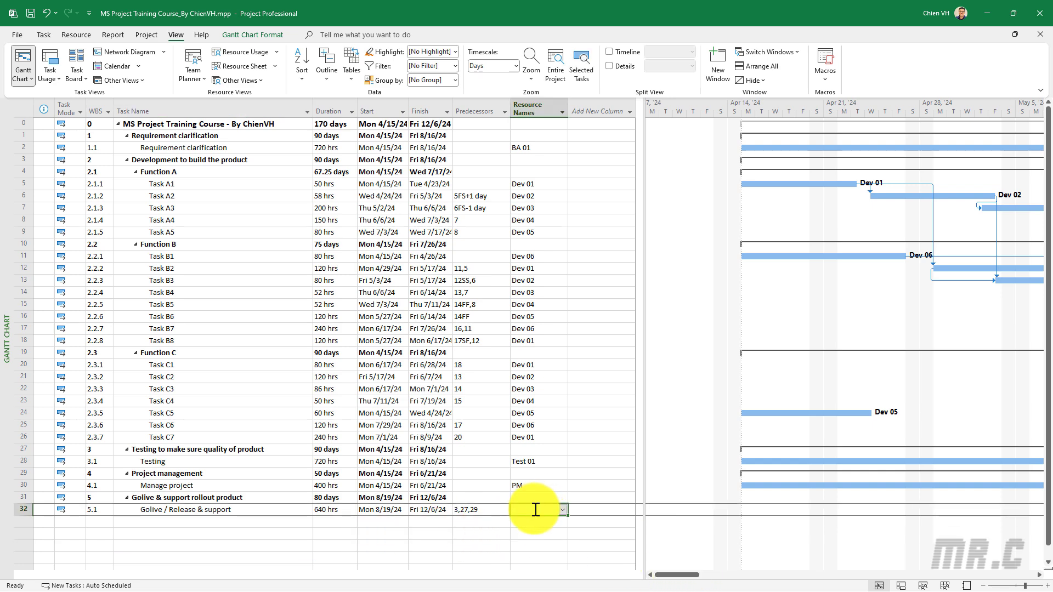
pyautogui.write('Pm')
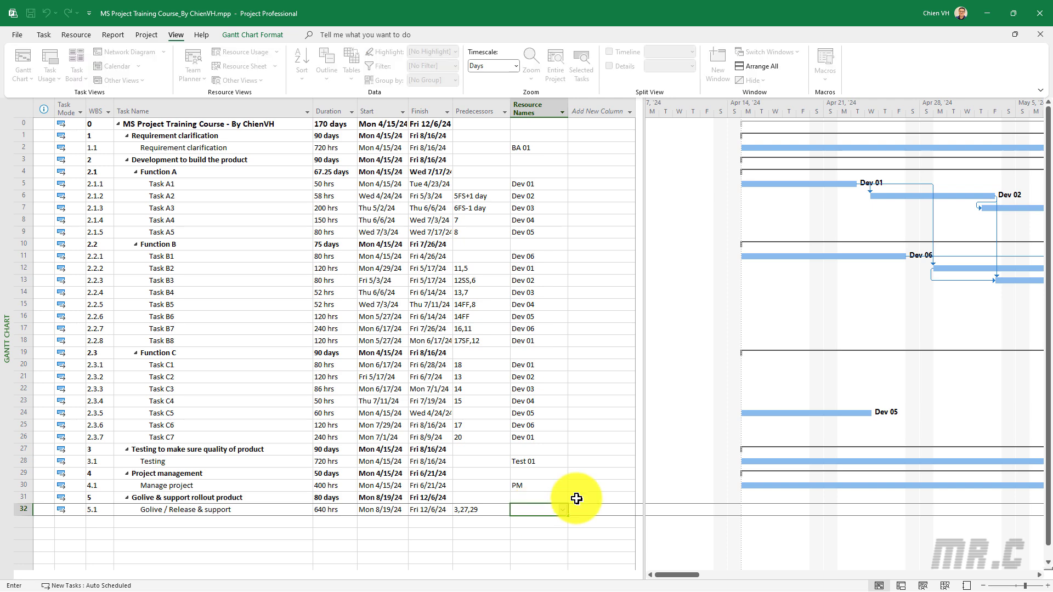
pyautogui.click(563, 509)
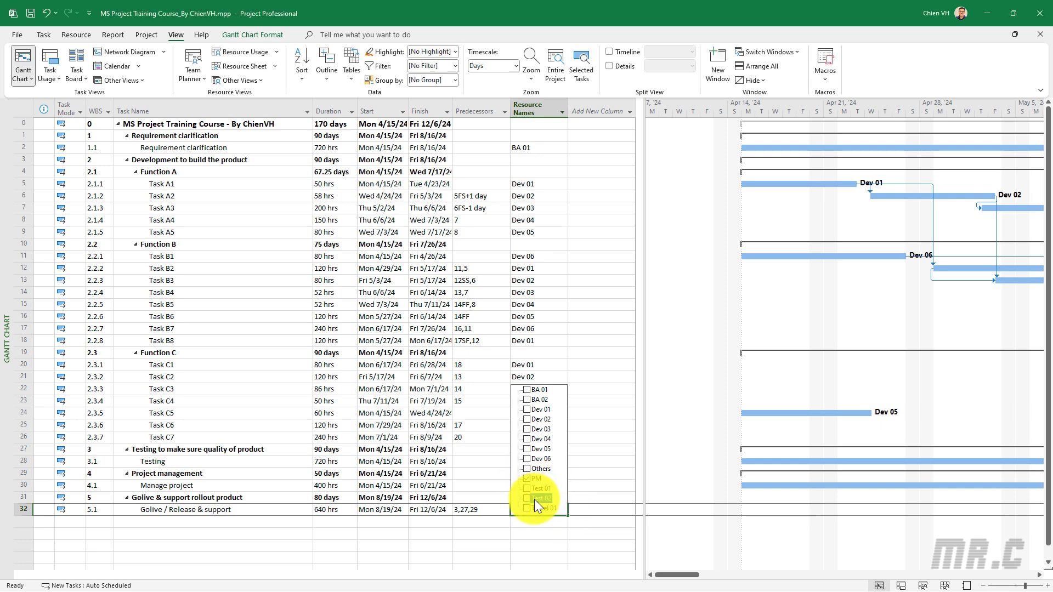
pyautogui.click(527, 410)
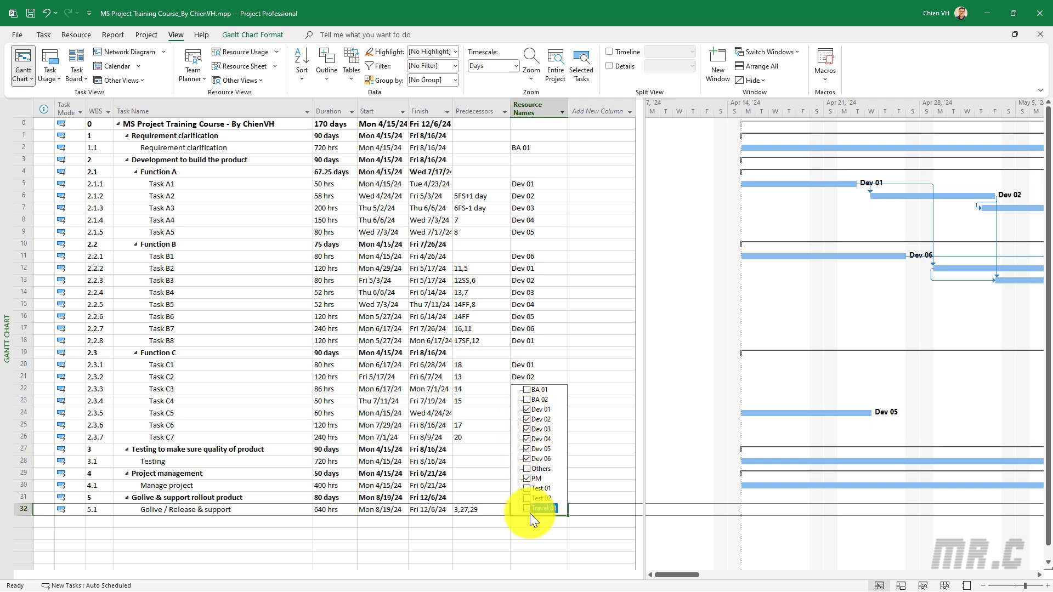
pyautogui.click(529, 488)
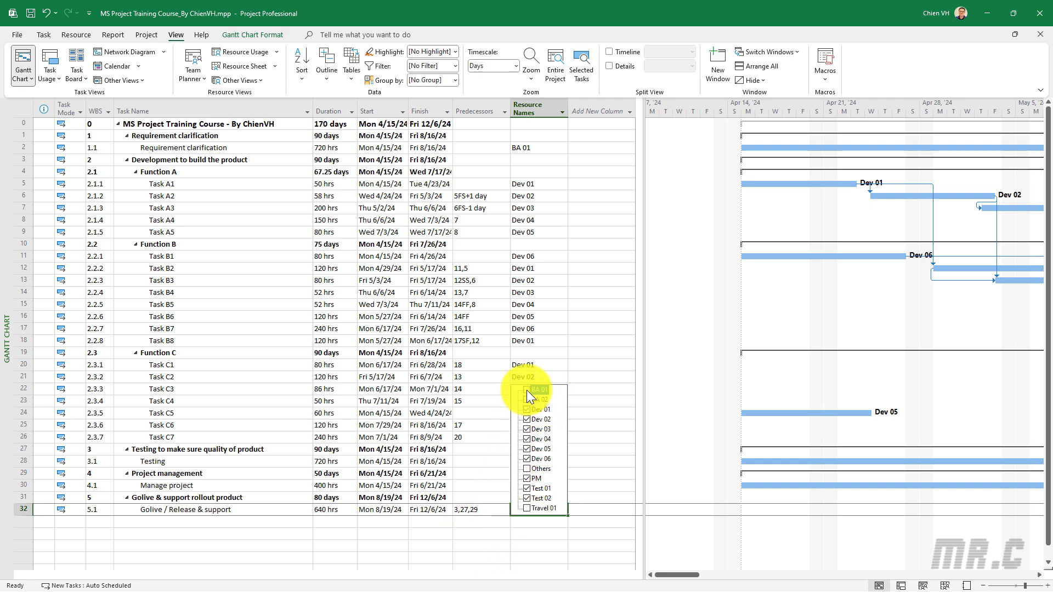
pyautogui.click(422, 543)
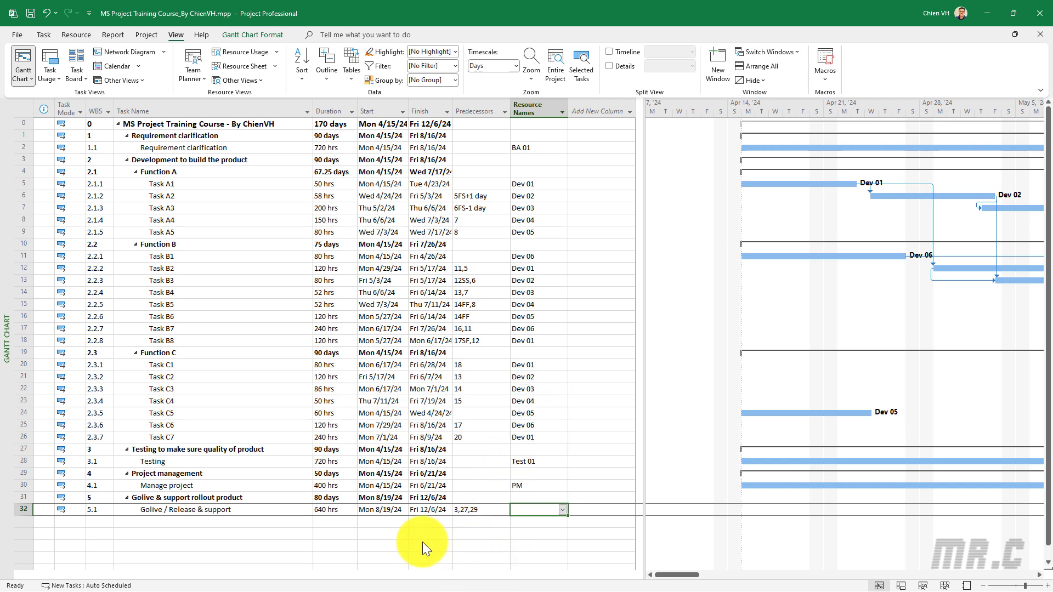
pyautogui.moveTo(685, 575)
pyautogui.mouseDown()
pyautogui.moveTo(811, 574)
pyautogui.moveTo(767, 587)
pyautogui.moveTo(861, 575)
pyautogui.moveTo(1043, 580)
pyautogui.moveTo(670, 576)
pyautogui.mouseUp()
pyautogui.click(214, 534)
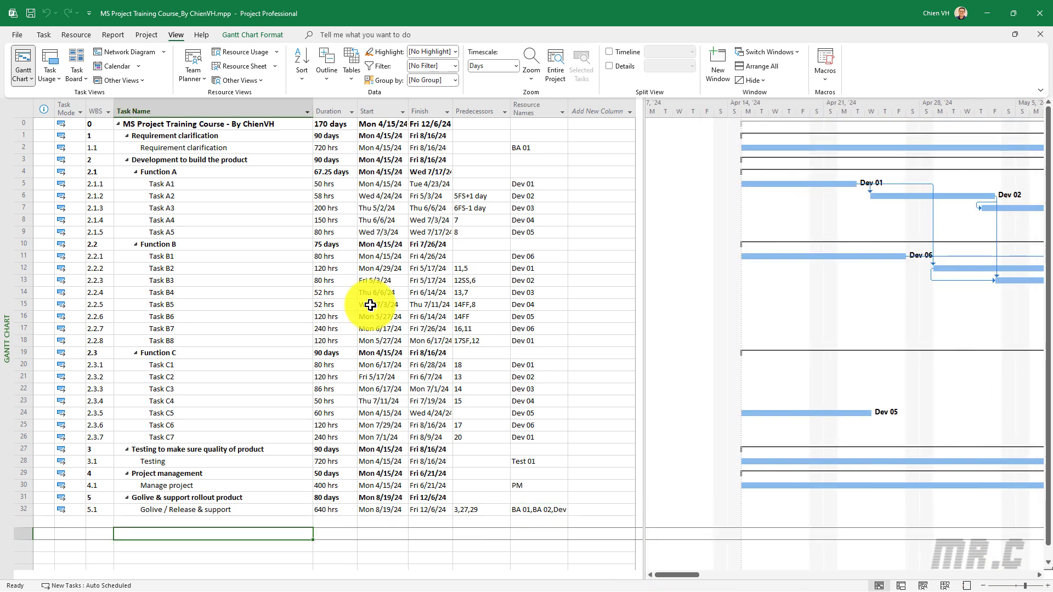